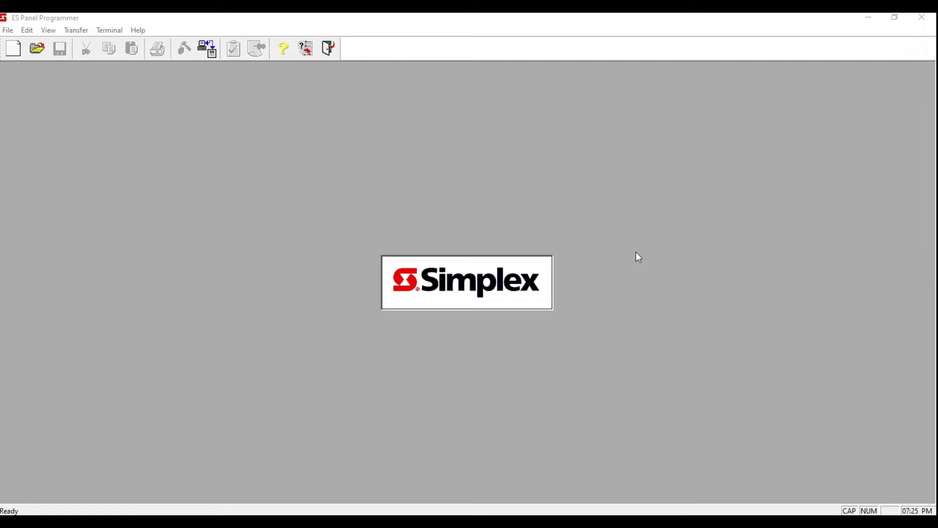
- View the program's version and copyright information
click(137, 31)
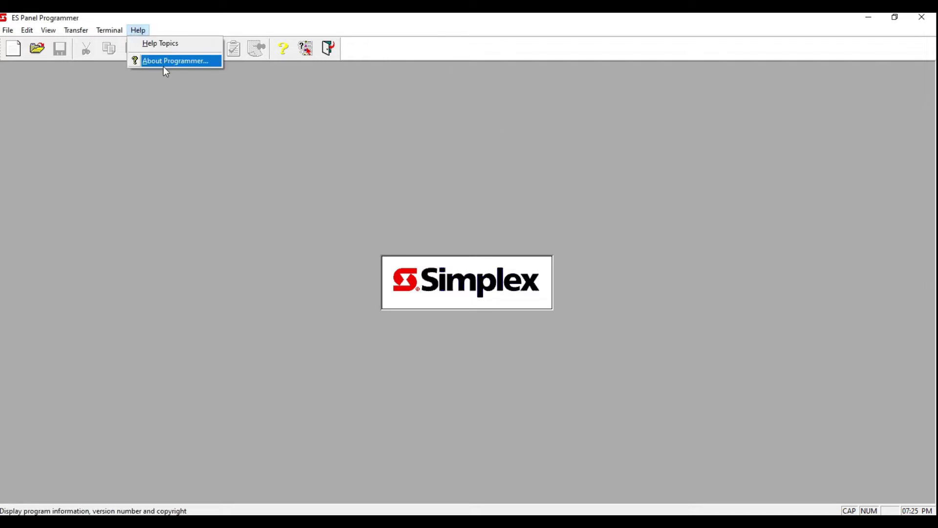
click(165, 71)
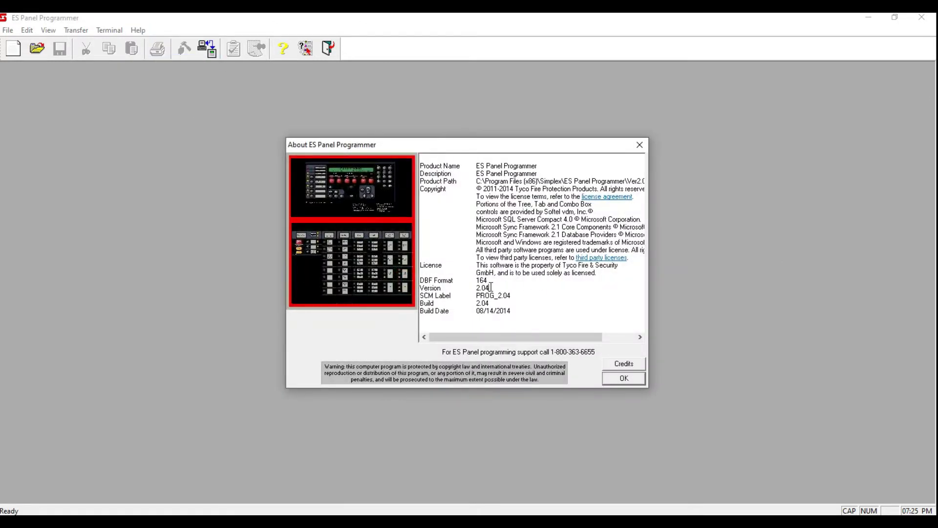
click(624, 379)
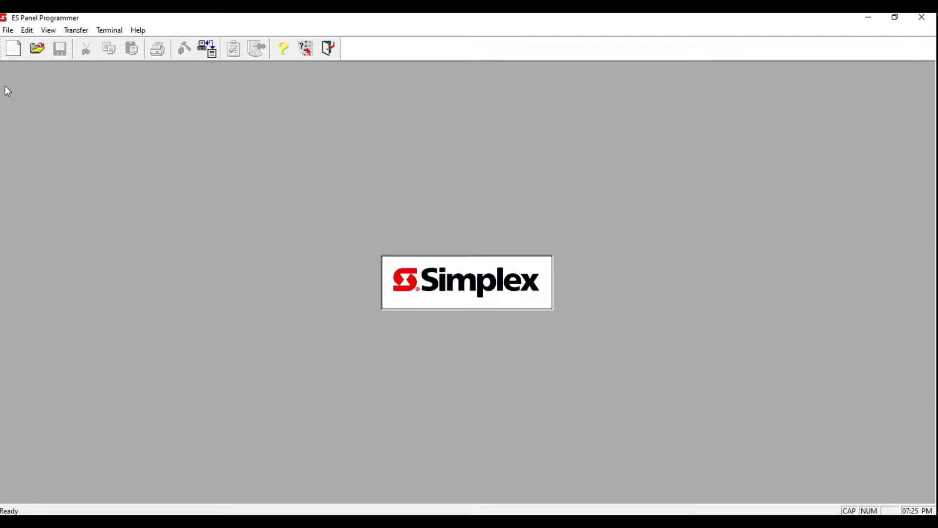
- Create a new 4100ES SPS job numbered 123MAIN, keeping the seven-character name
click(17, 32)
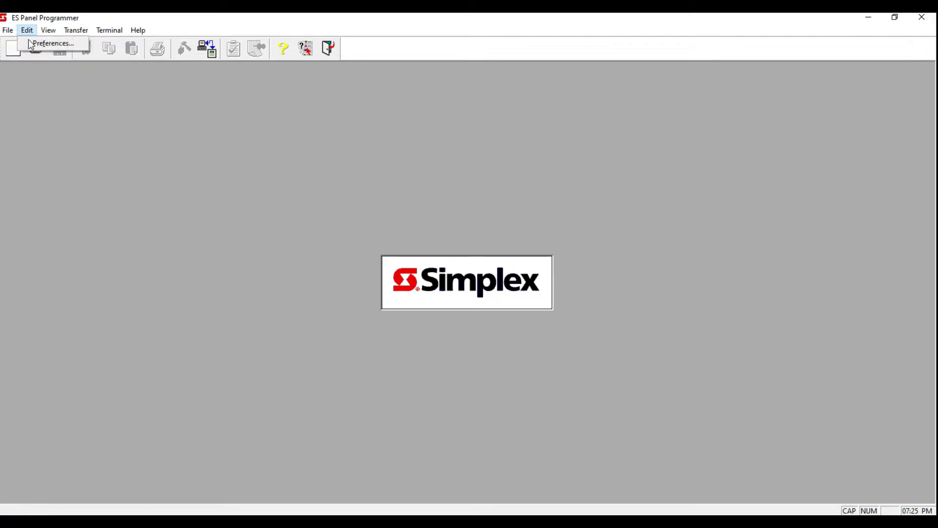
click(20, 43)
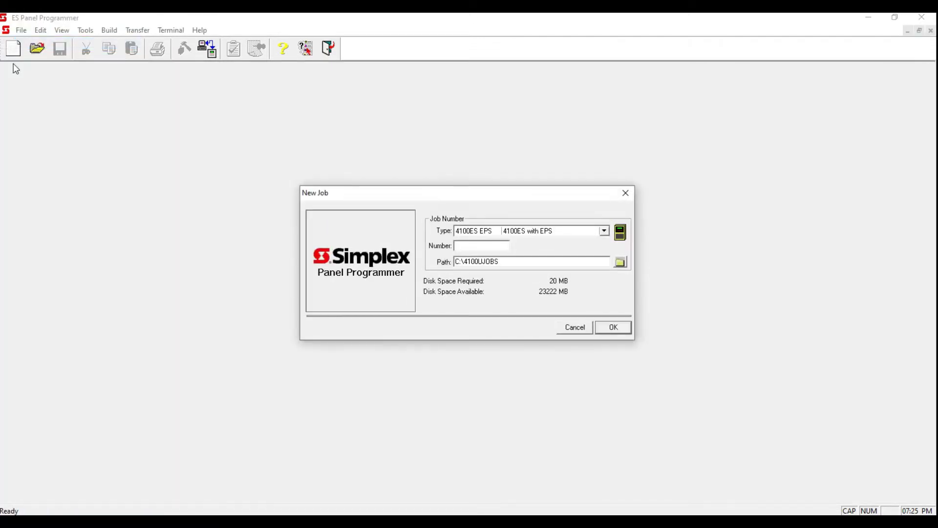
click(603, 231)
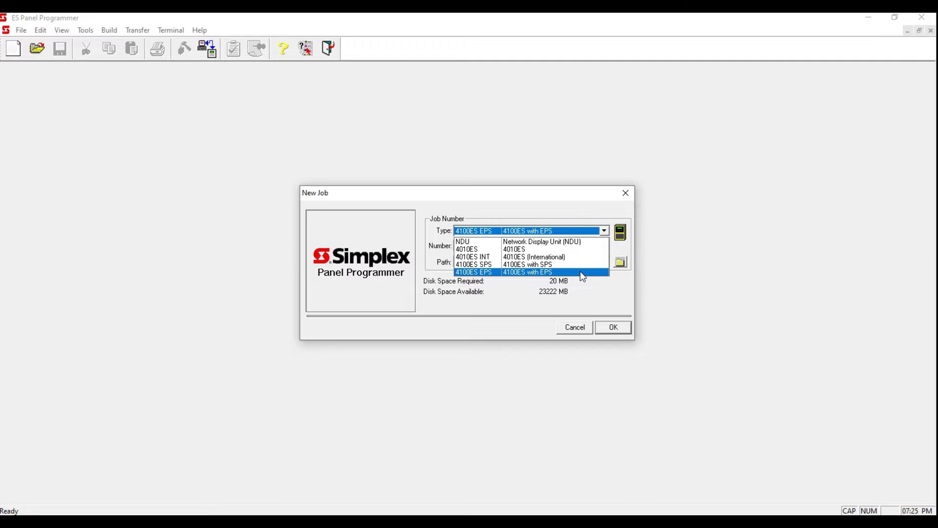
click(581, 264)
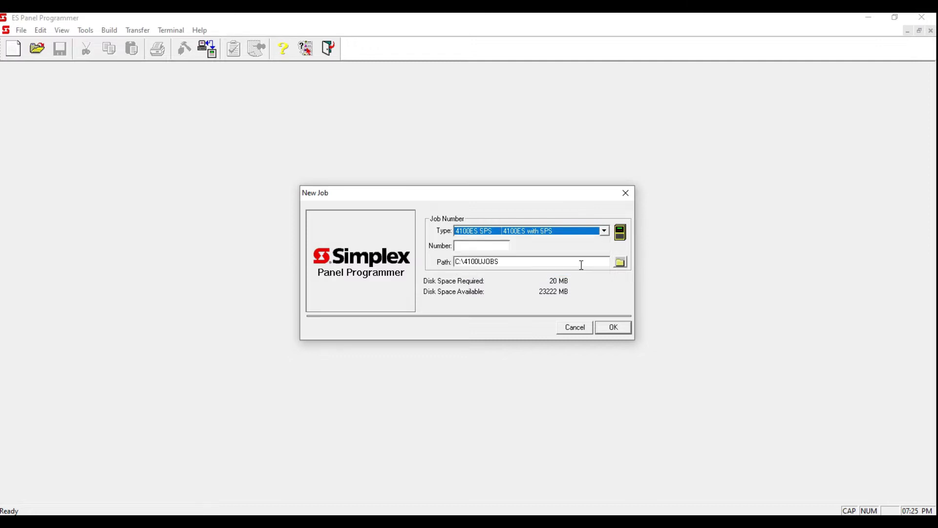
click(501, 247)
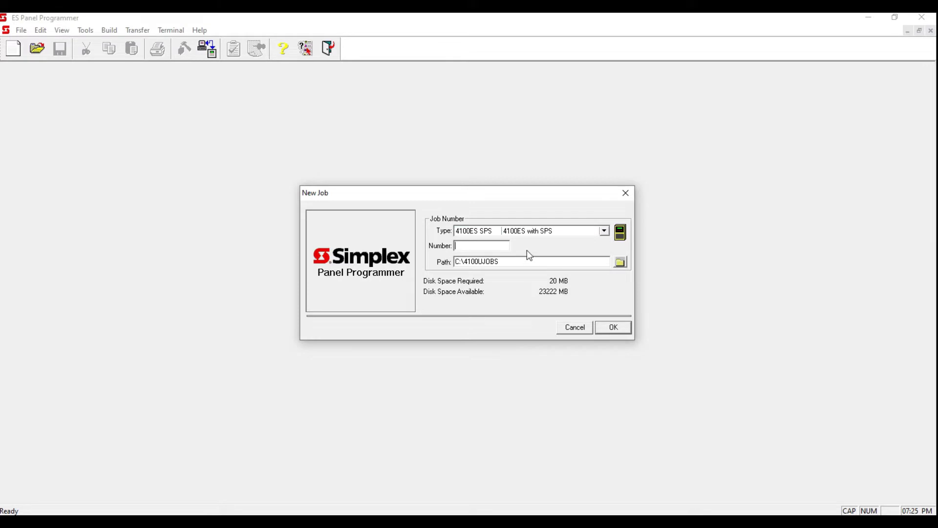
text(123MAIN)
click(611, 328)
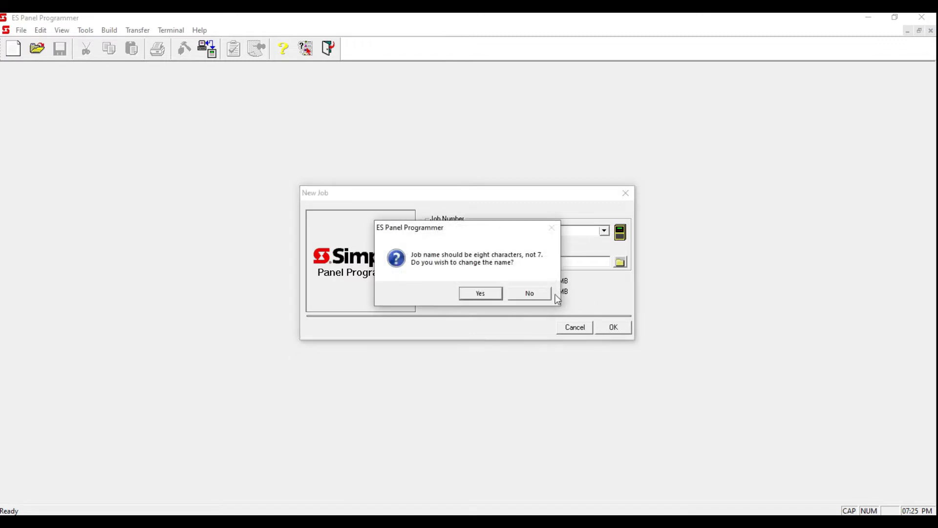
click(537, 294)
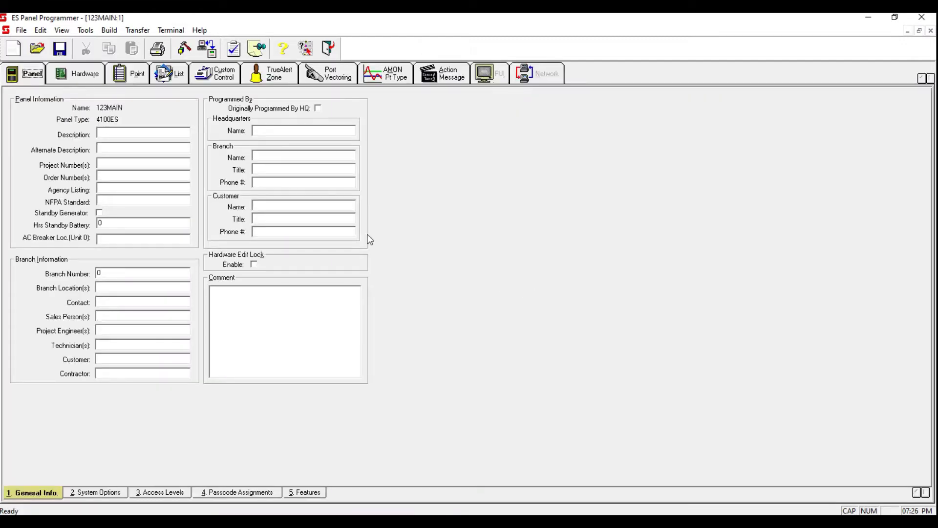
- Enter '123 MAIN' as the panel description, correcting the mistyped last letter
click(138, 135)
text(123 MAIL)
key(BackSpace)
text(N)
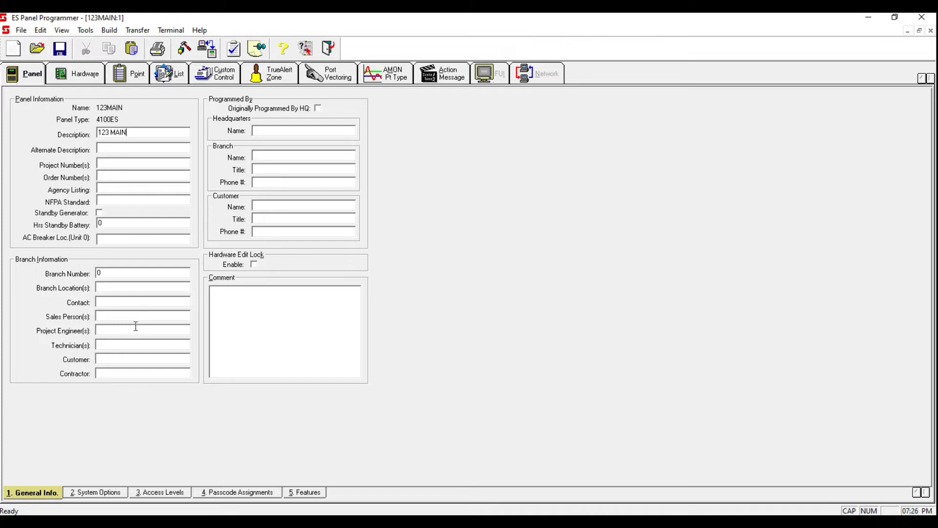
click(116, 494)
- Mark General Info as completed and switch the time format to 24 Hour
click(476, 294)
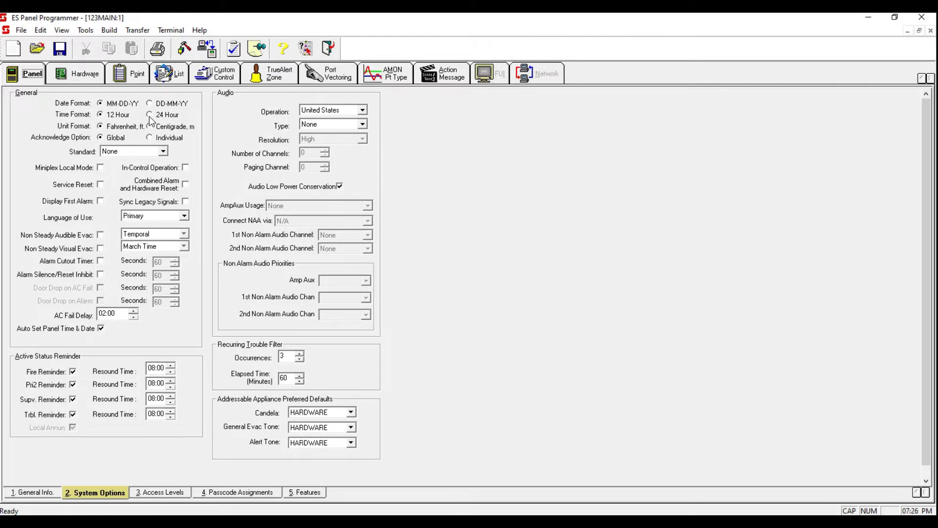
click(149, 117)
click(164, 152)
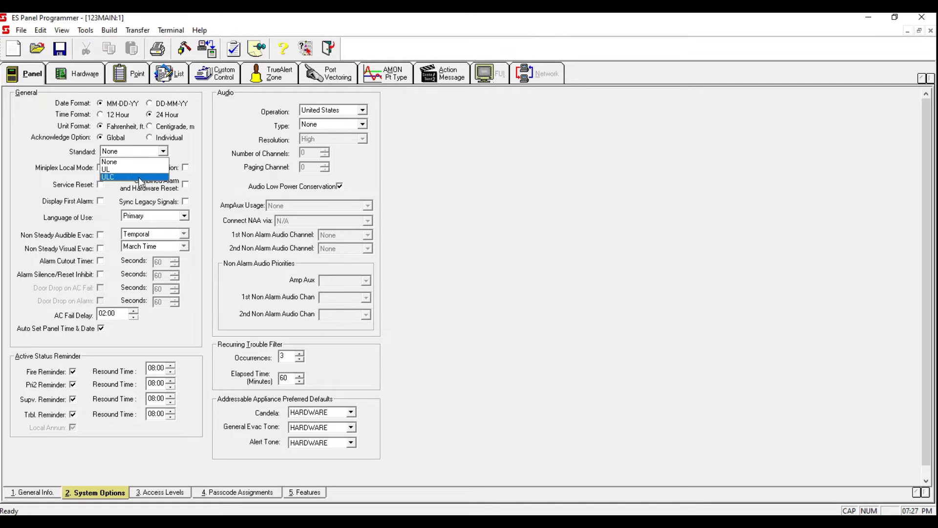
- Choose the ULC standard and enable Service Reset, Combined Alarm and Hardware Reset, Display First Alarm, Silence/Reset Inhibit
click(140, 177)
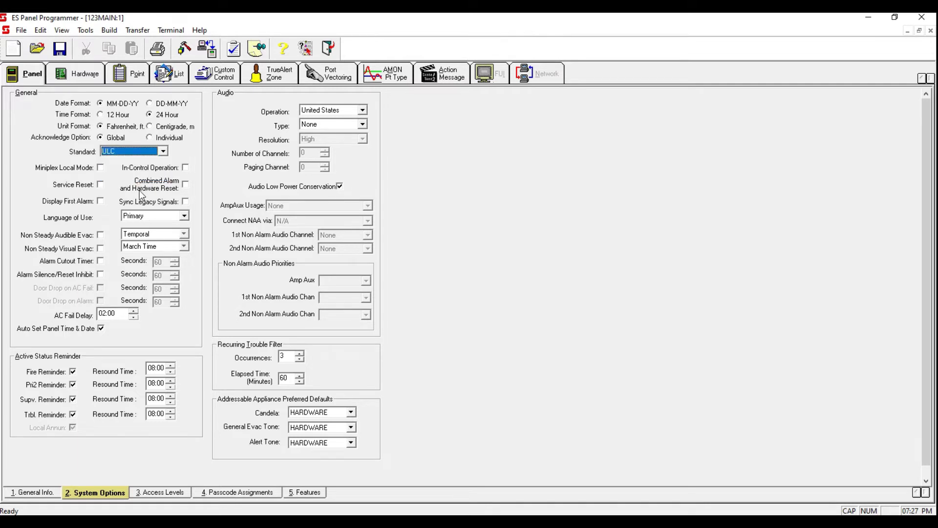
click(100, 186)
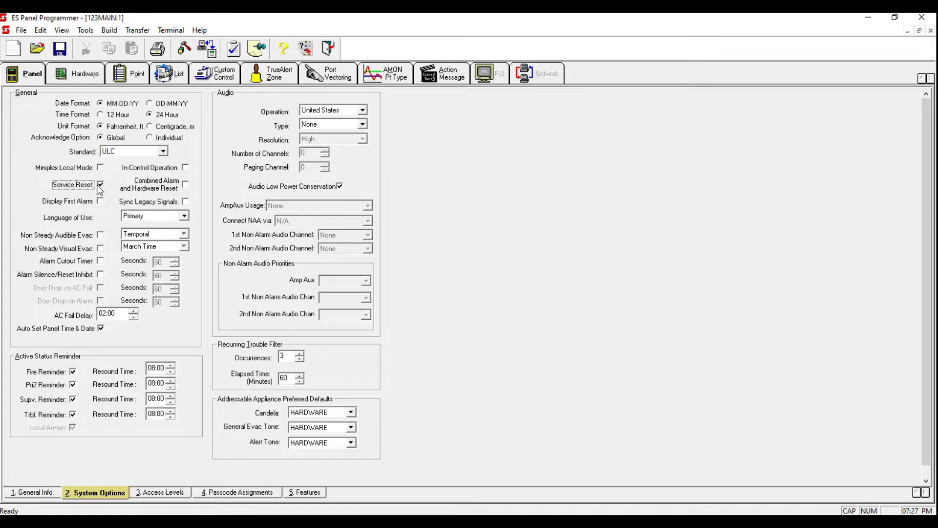
click(188, 185)
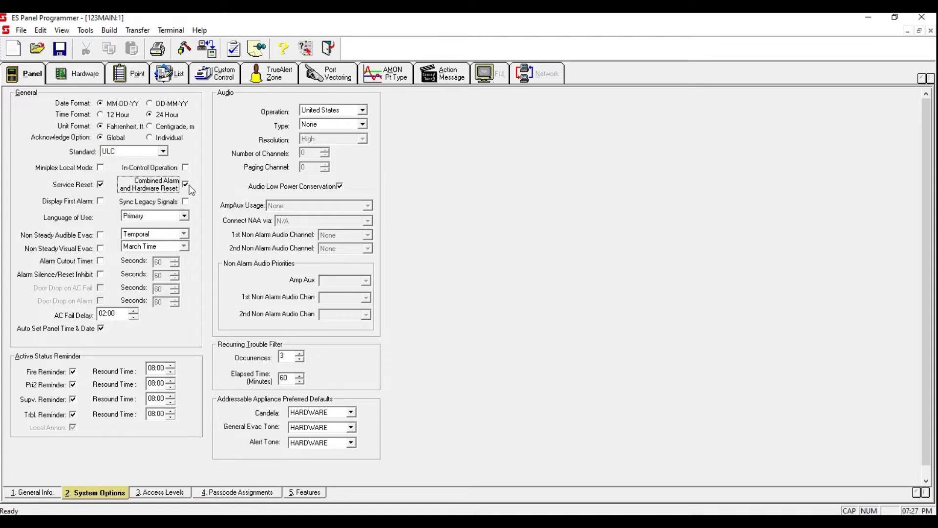
click(103, 203)
click(102, 274)
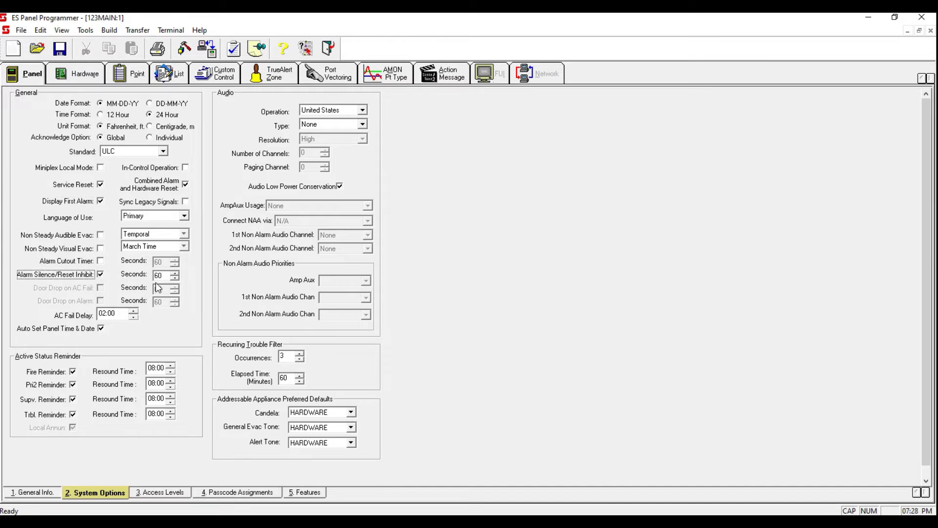
- Set AC Fail Delay to 00:05 and turn off the Fire, Pri2 and Supv. reminders
click(103, 315)
text(00:05)
click(114, 339)
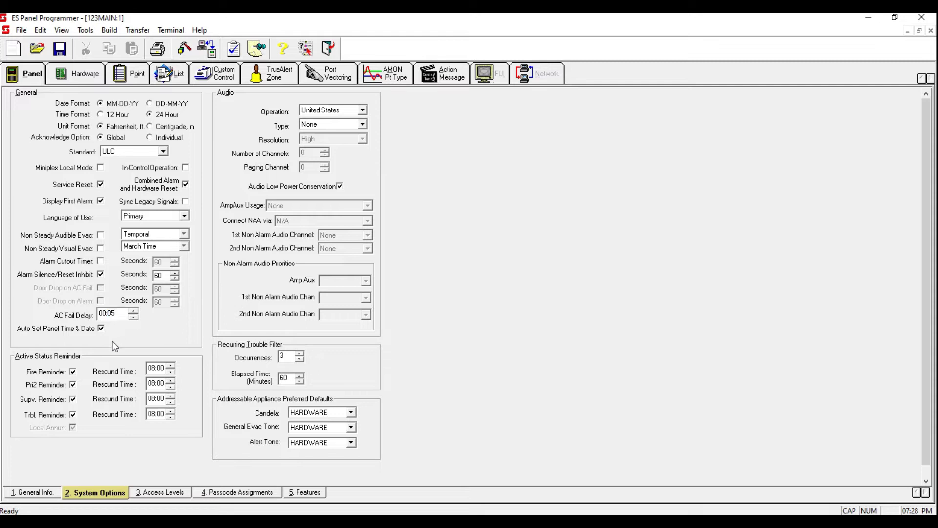
click(74, 371)
click(73, 385)
click(73, 400)
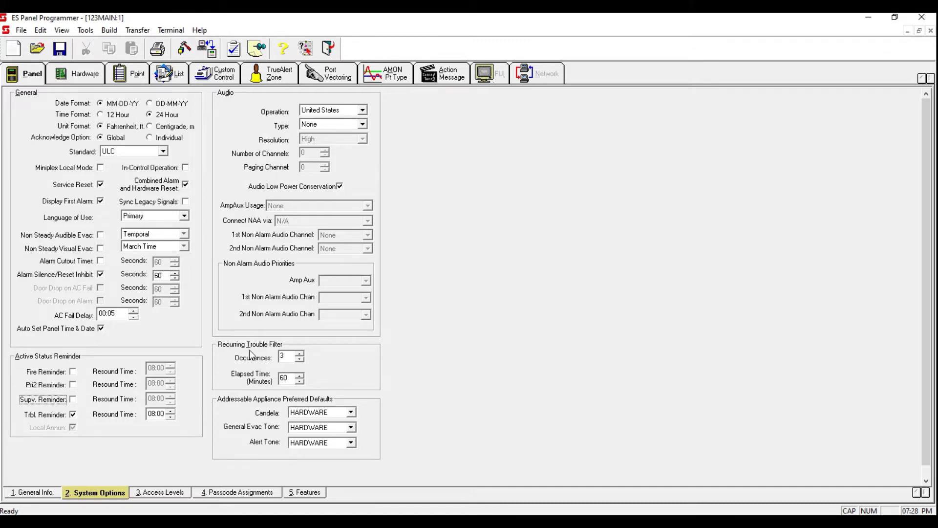
- Set Recurring Trouble Filter Occurrences to 0 and Audio Operation to Canadian
double_click(288, 356)
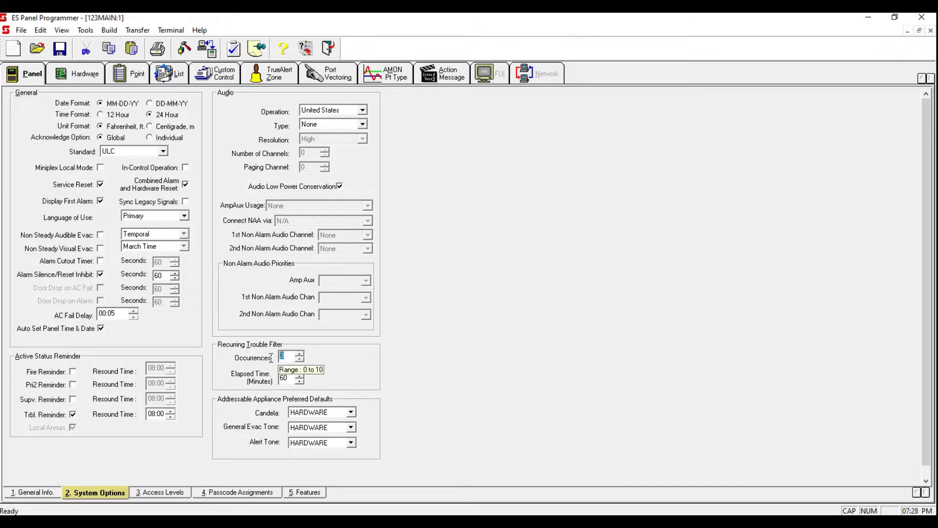
text(0)
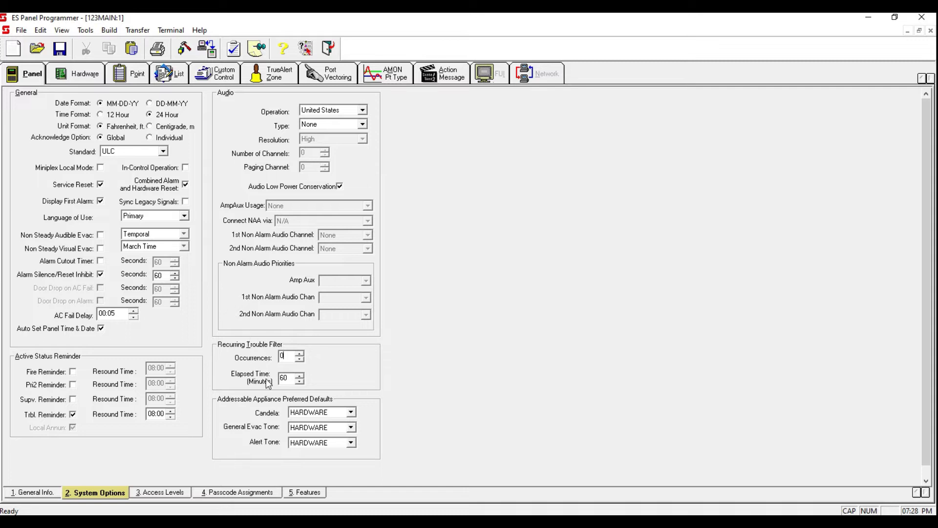
click(293, 380)
click(362, 111)
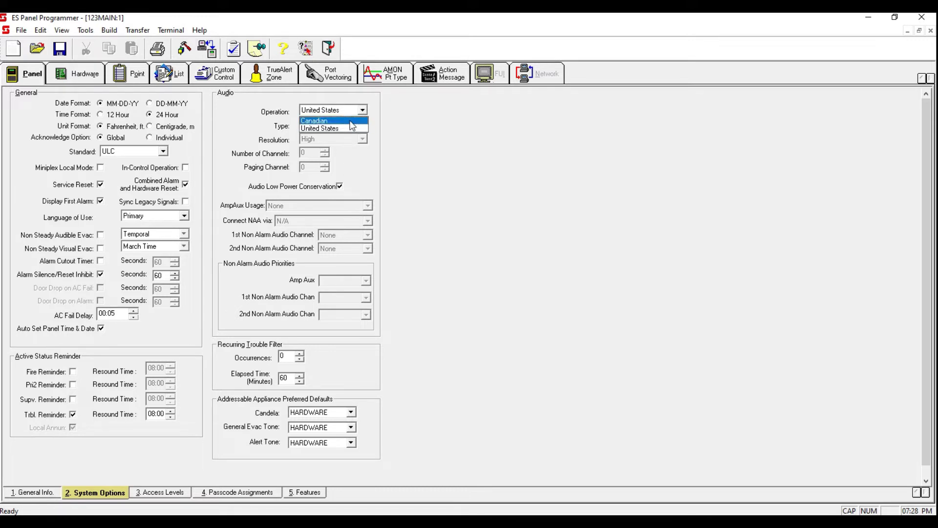
click(351, 121)
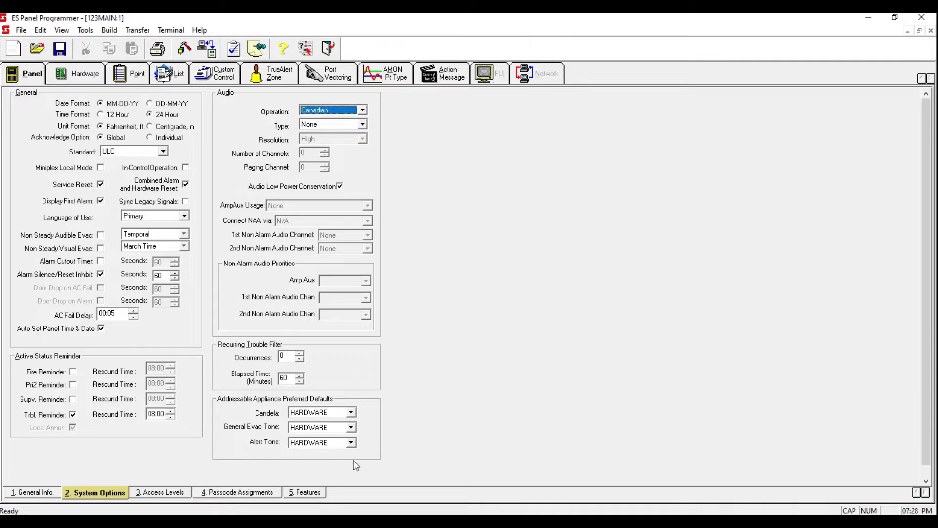
- Mark System Options completed and replace operator 4's passcode with a new one
click(246, 493)
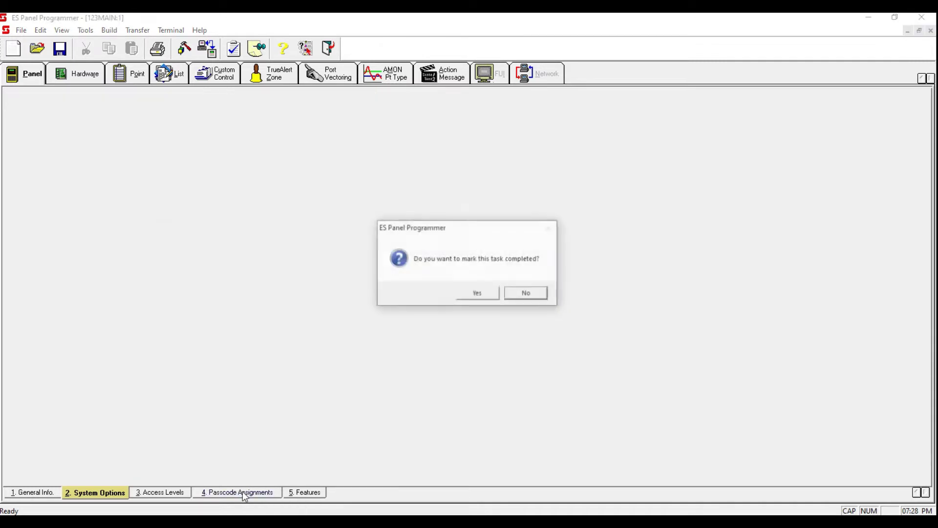
click(475, 294)
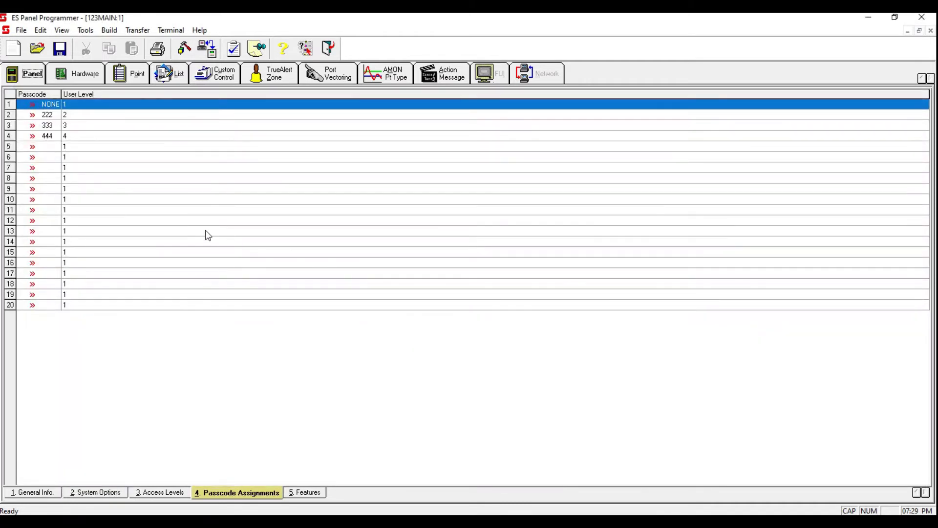
double_click(54, 138)
key(Tab)
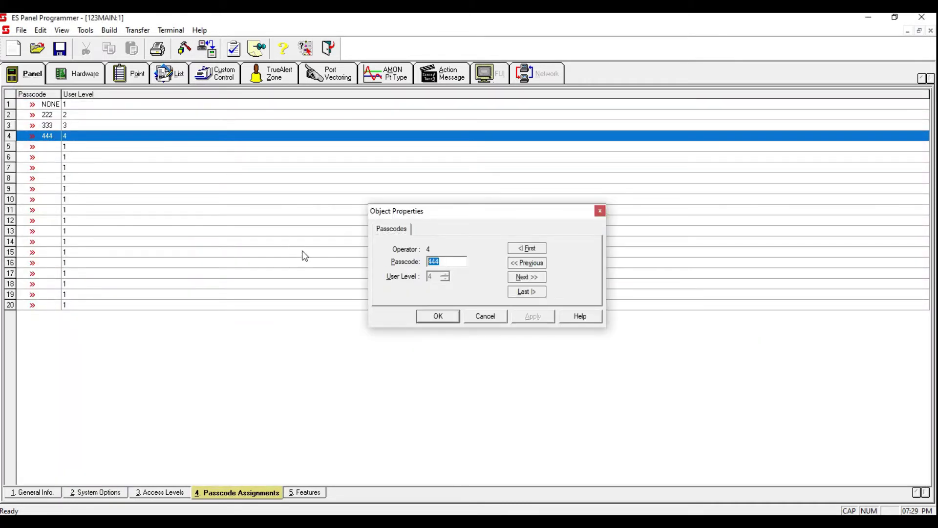
click(537, 318)
click(442, 316)
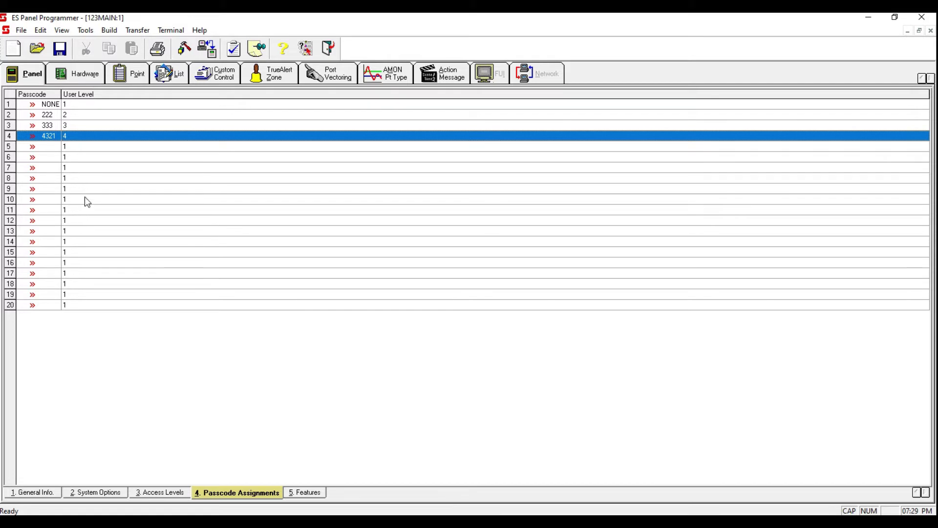
- Give operator 5 a new passcode at user level 3
double_click(71, 147)
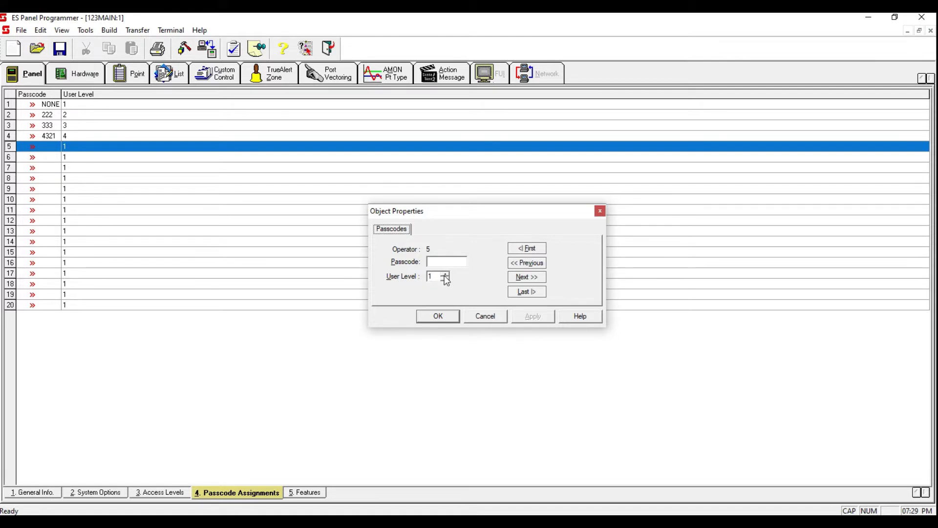
click(445, 274)
click(444, 274)
text(555)
click(536, 318)
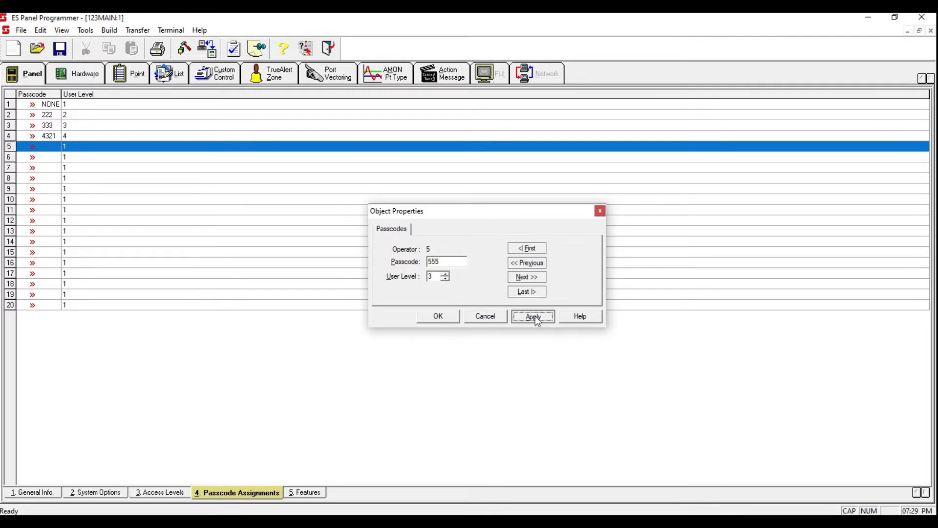
click(451, 316)
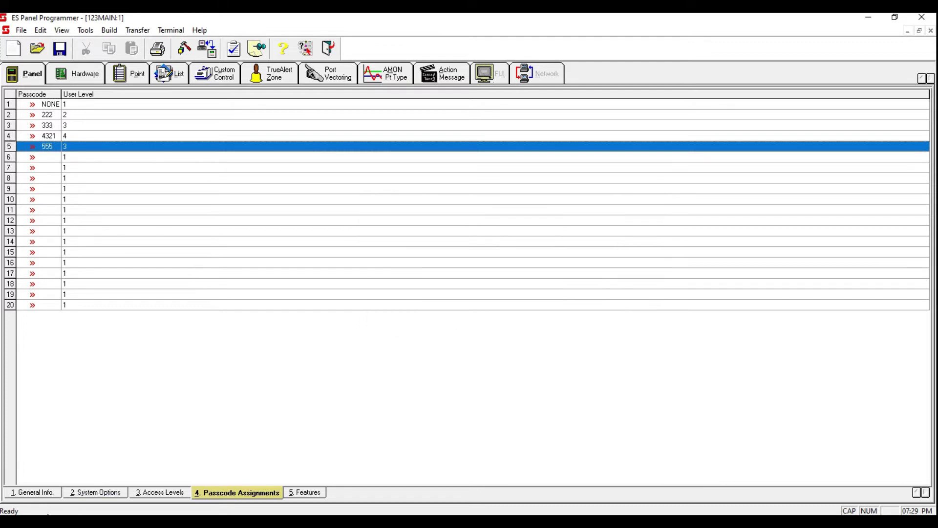
- Mark the passcode task completed and bring up the Hardware configuration page
click(32, 492)
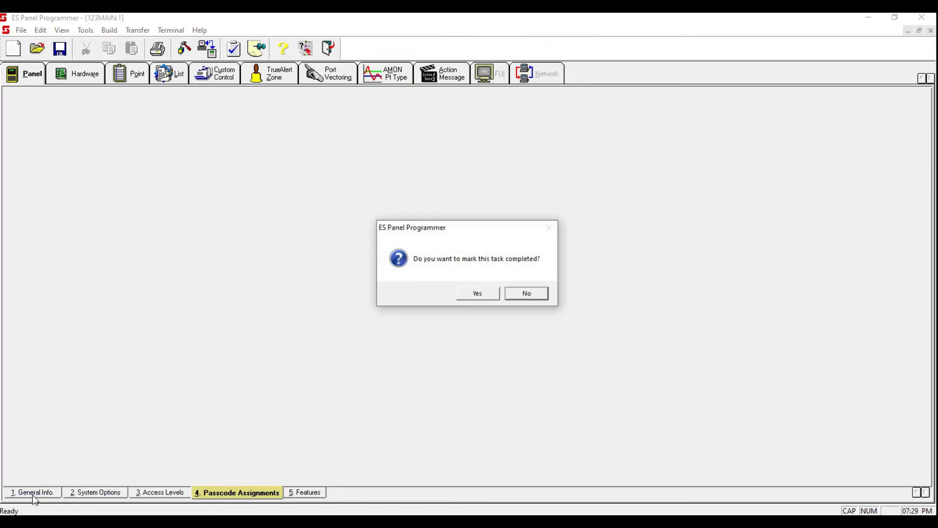
click(483, 294)
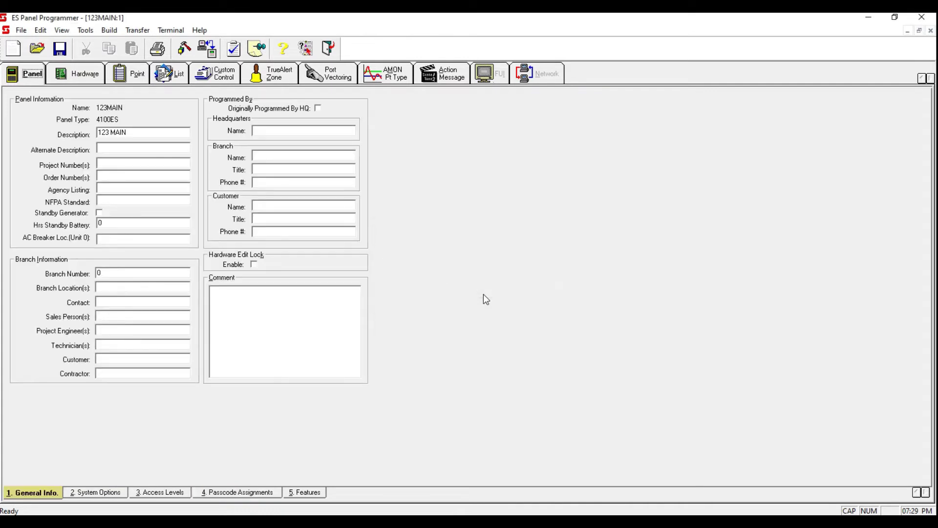
click(73, 77)
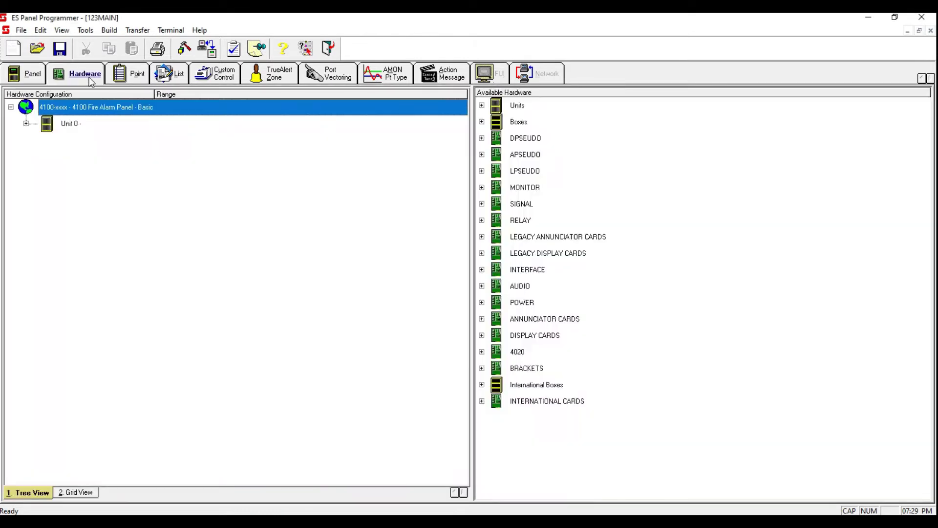
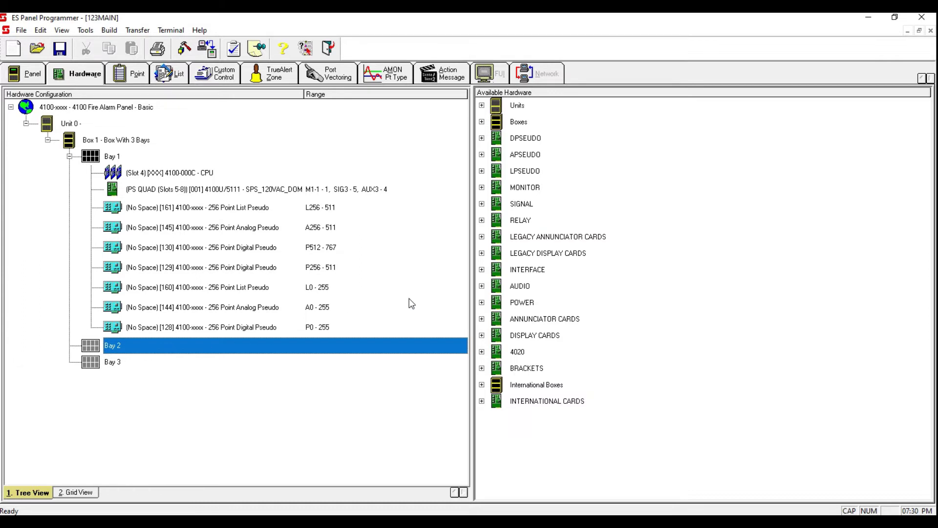
- Add a Digital Audio Controller from the AUDIO group to Bay 2
click(481, 287)
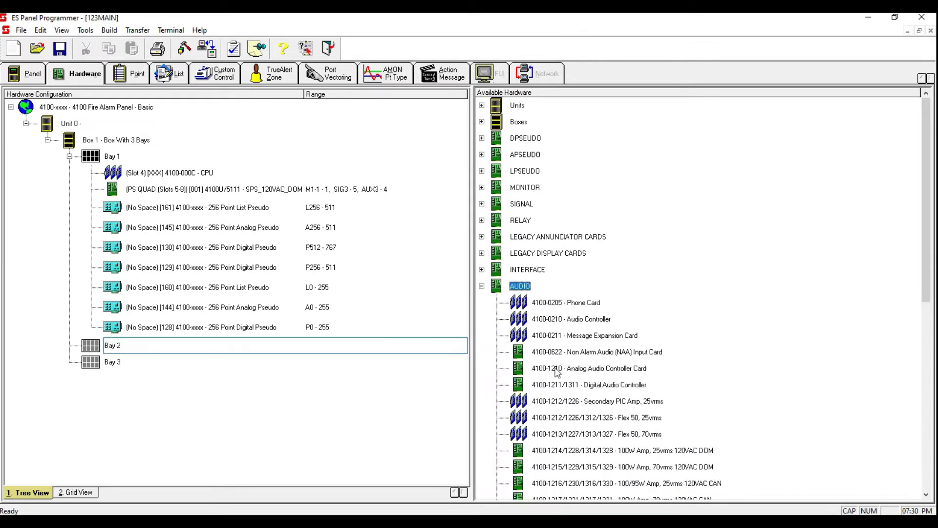
click(608, 386)
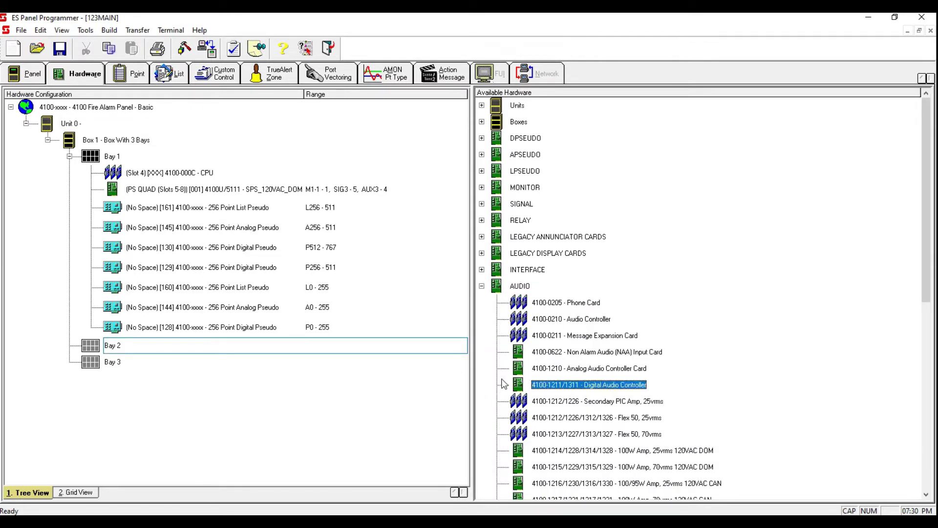
drag(558, 388, 193, 345)
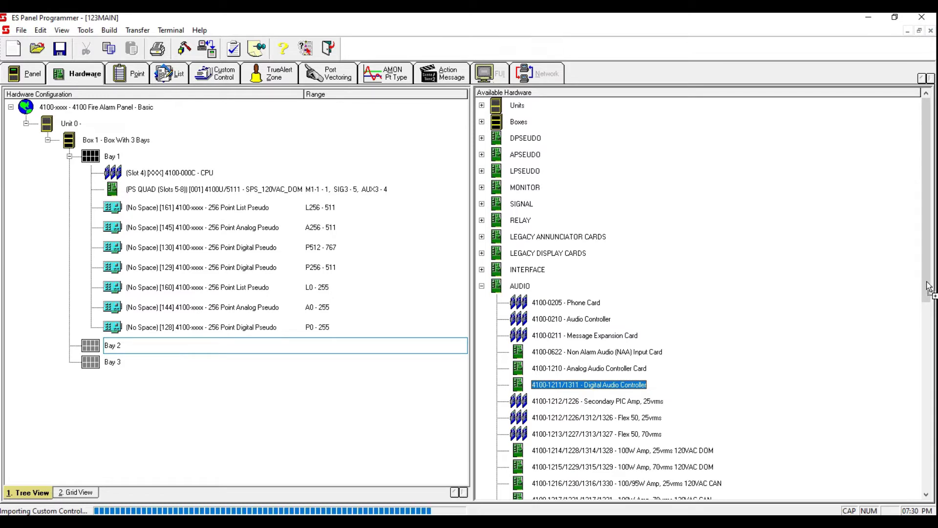
- Fill Bay 2 with Firefighter's Phone Cards covering SIG9–20
drag(928, 287, 926, 396)
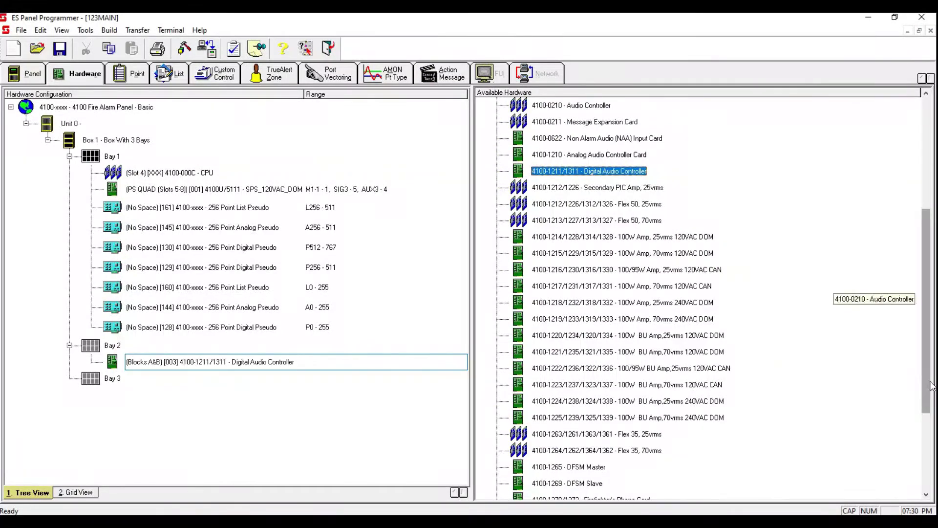
scroll(830, 288, down, 2)
drag(604, 423, 270, 364)
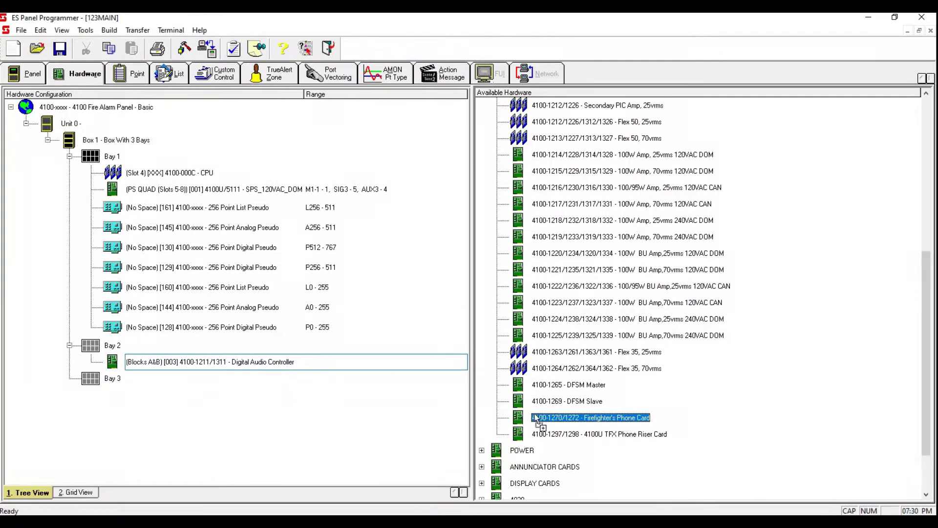
drag(570, 424, 347, 374)
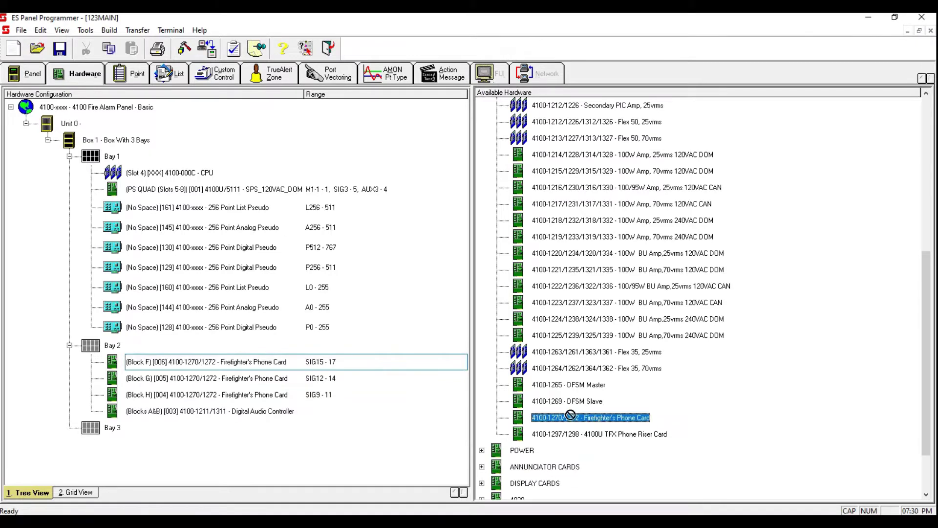
drag(566, 414, 307, 359)
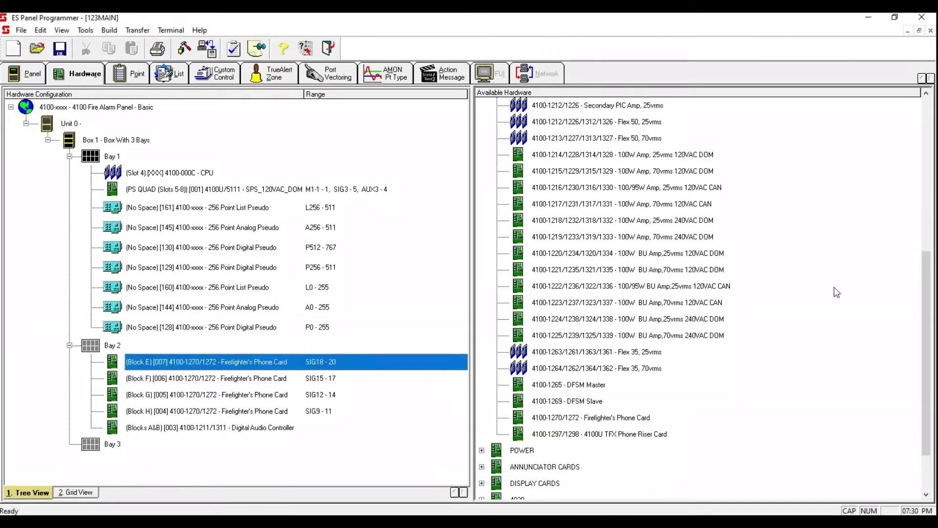
scroll(904, 298, up, 6)
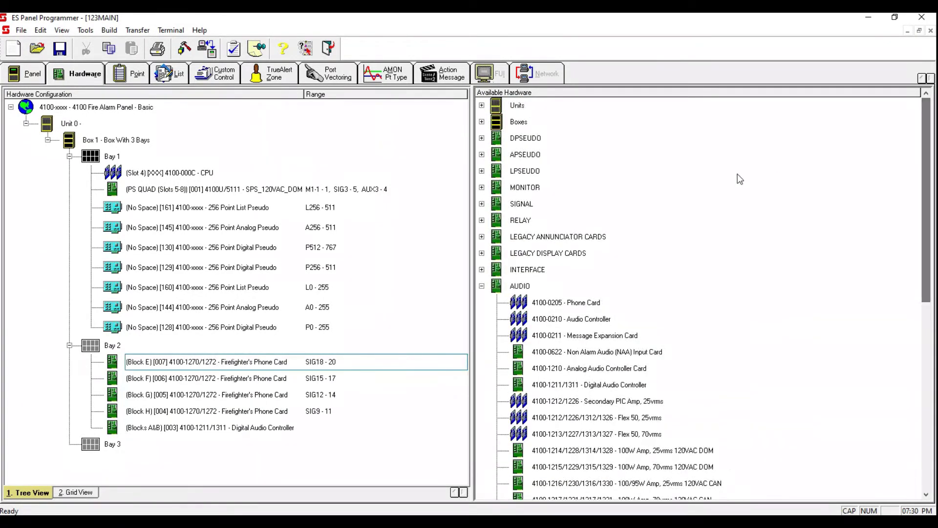
- Add the 4100-3206 8 Point Flat Relay Card to Bay 2, covering AUX5–12
click(482, 221)
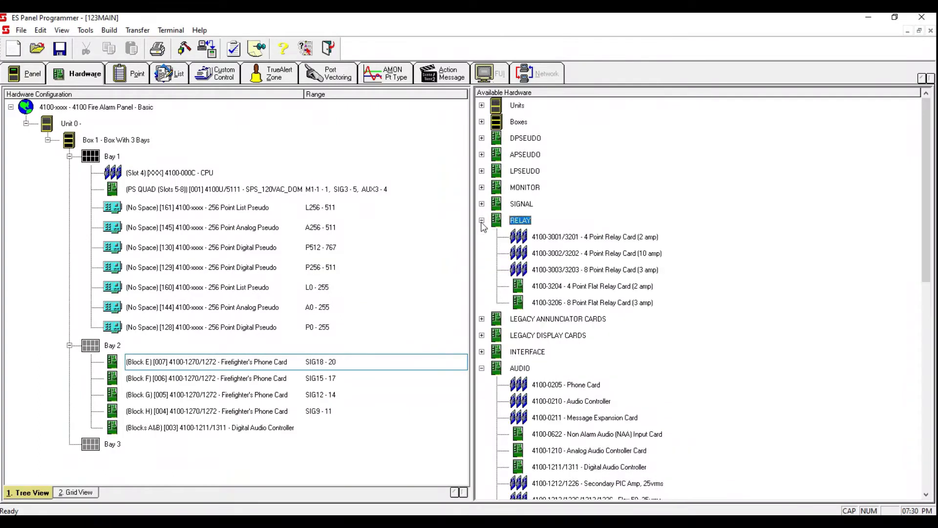
drag(578, 304, 251, 343)
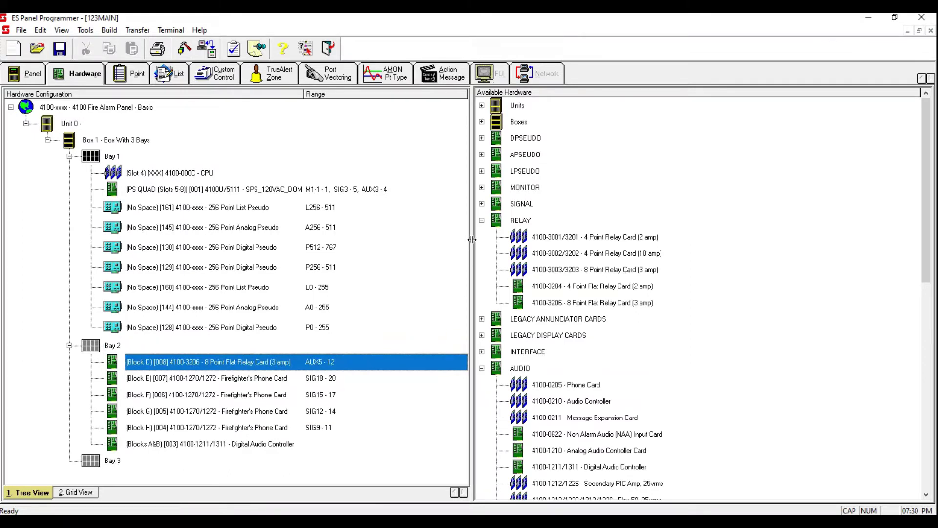
click(482, 221)
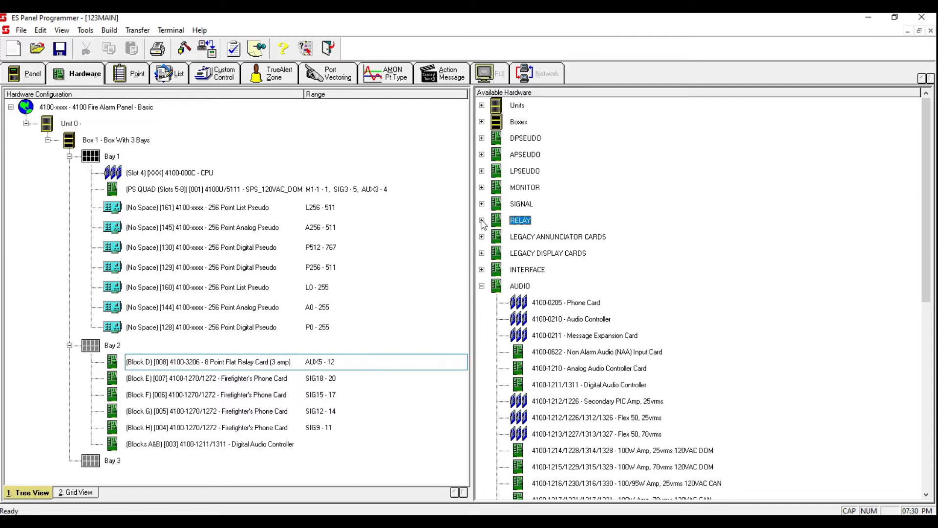
click(482, 286)
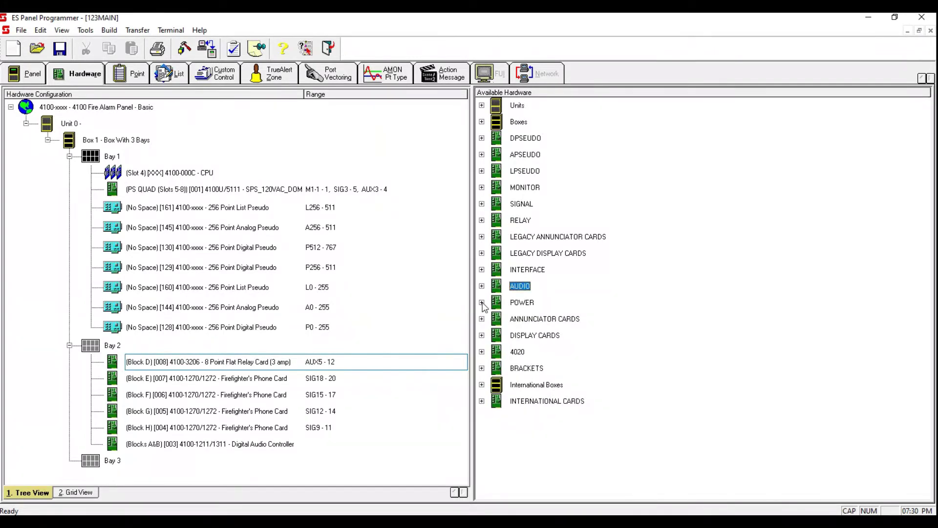
- Add the 4100-5103 XPS_120VAC_CAN expansion power supply to Bay 3
click(482, 302)
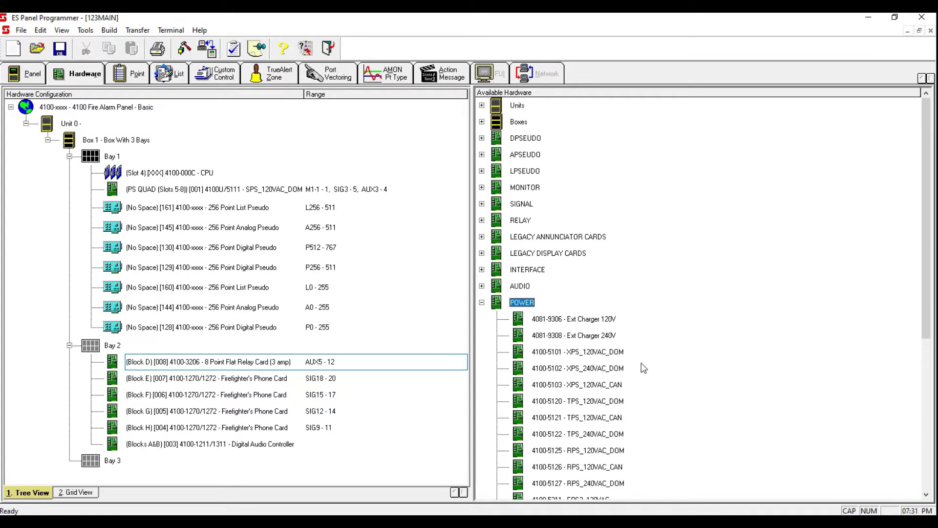
click(614, 385)
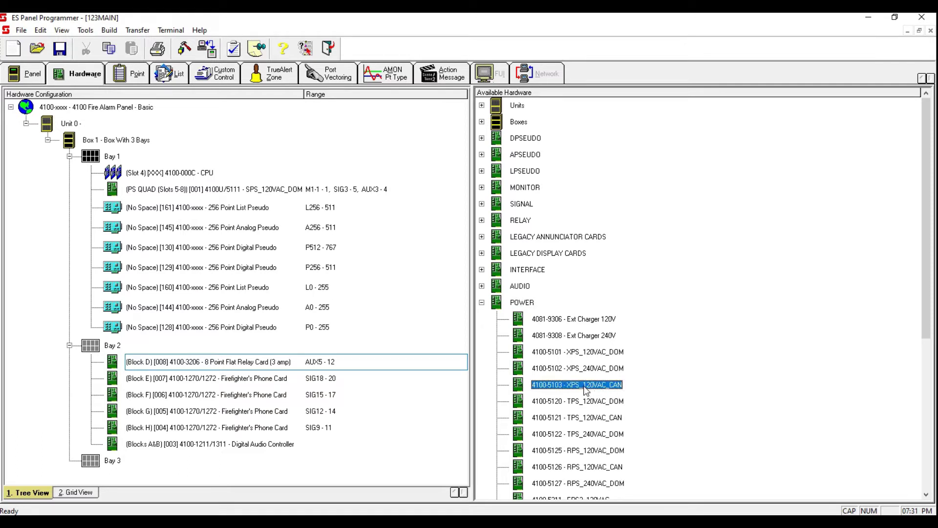
drag(585, 387, 148, 459)
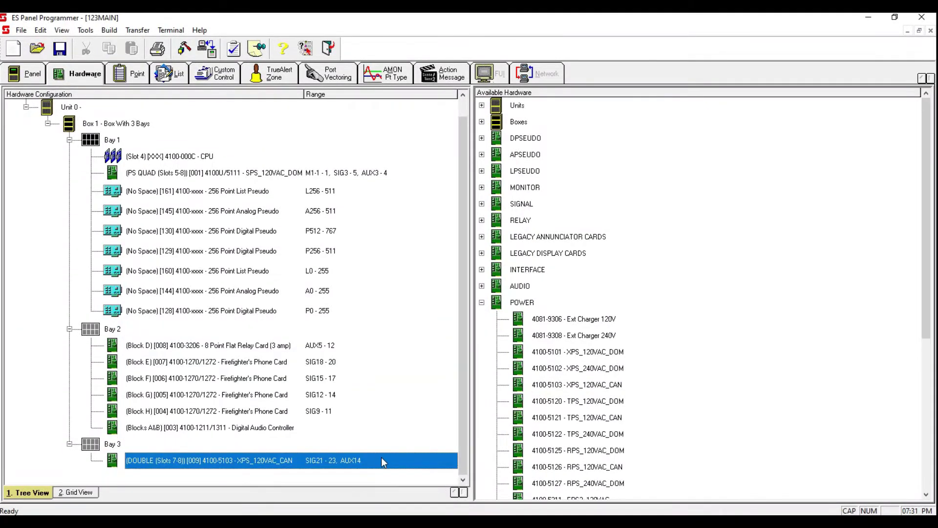
- Set the Bay 3 XPS_120VAC_CAN supply's Location to TRIPLE (Slots 3-5) and confirm completion
right_click(383, 462)
click(414, 450)
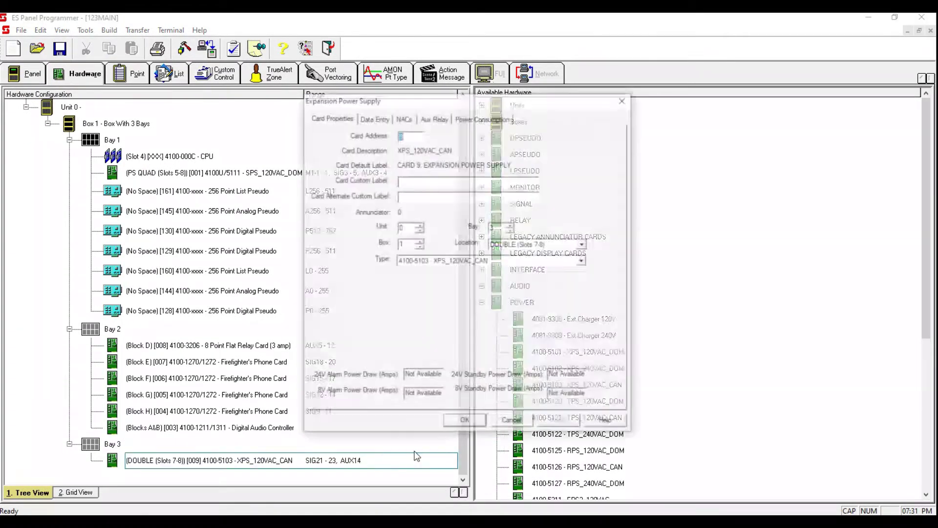
click(586, 244)
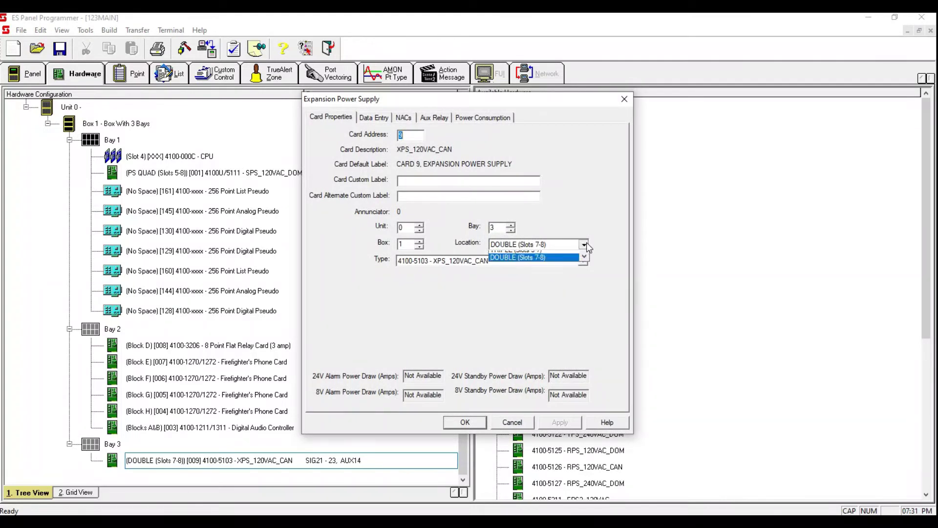
click(563, 255)
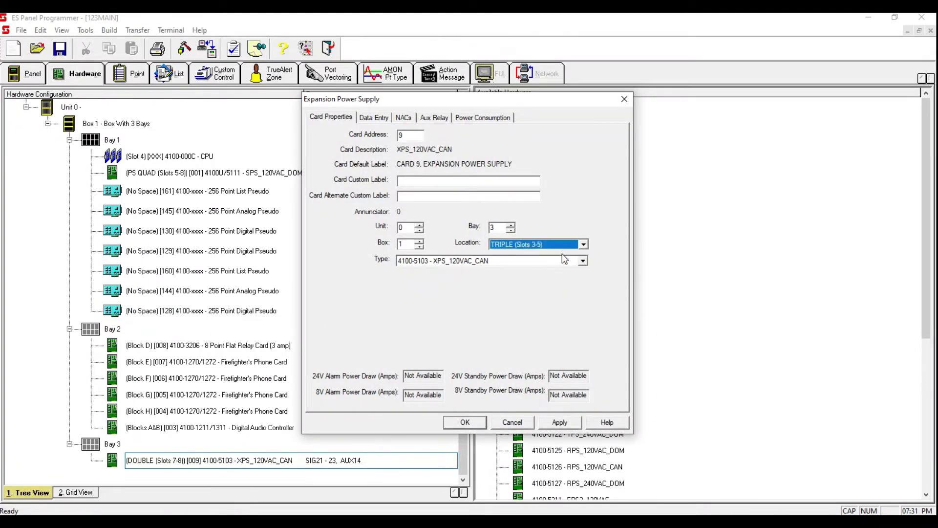
click(565, 424)
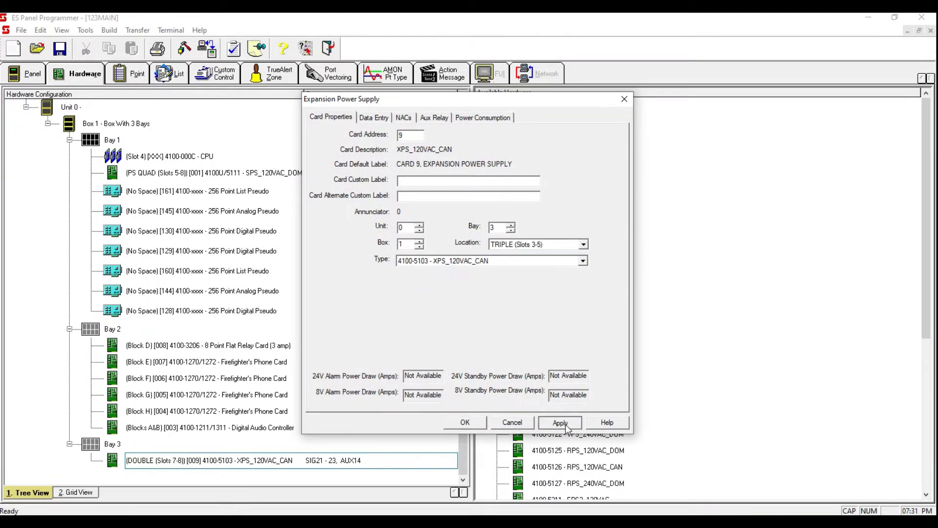
click(466, 422)
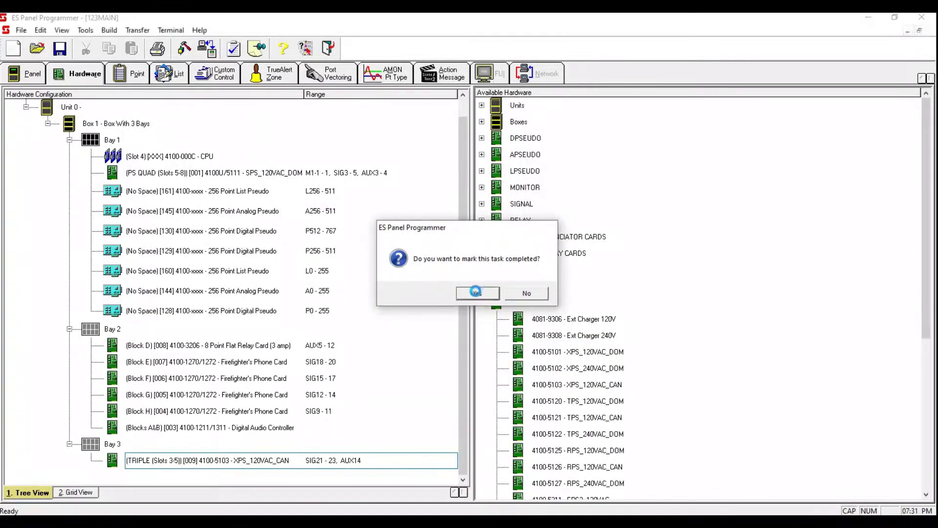
click(475, 292)
click(482, 287)
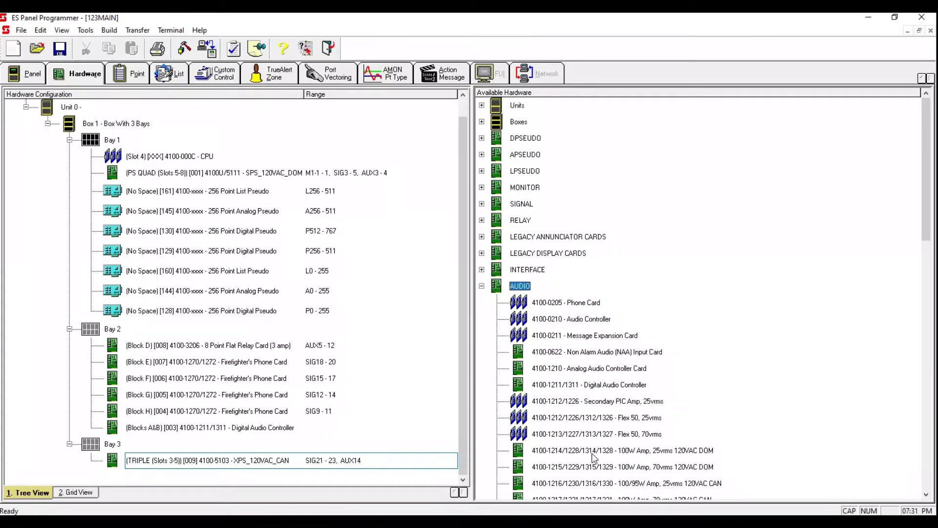
- Add two Flex 50, 70vrms amplifiers to Bay 3 (SIG27–29 and SIG33–35)
click(620, 435)
drag(631, 438, 313, 444)
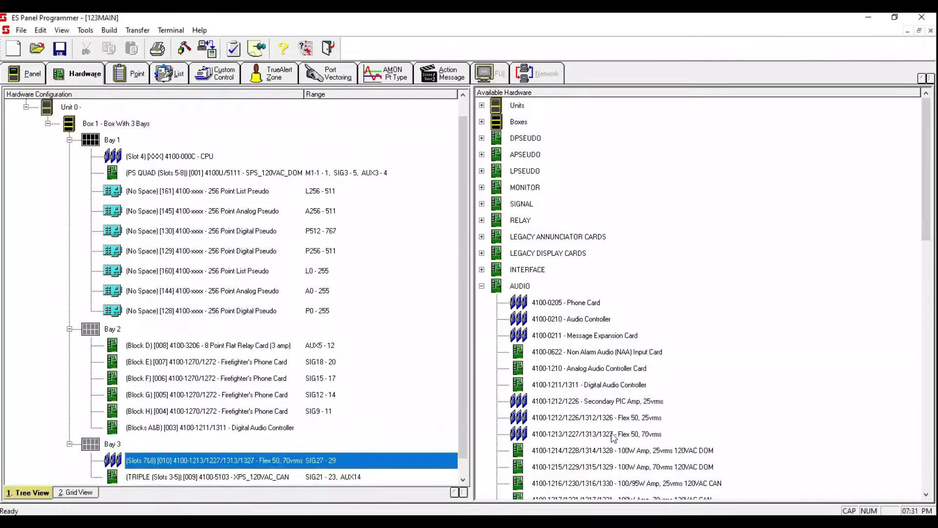
drag(619, 436, 296, 442)
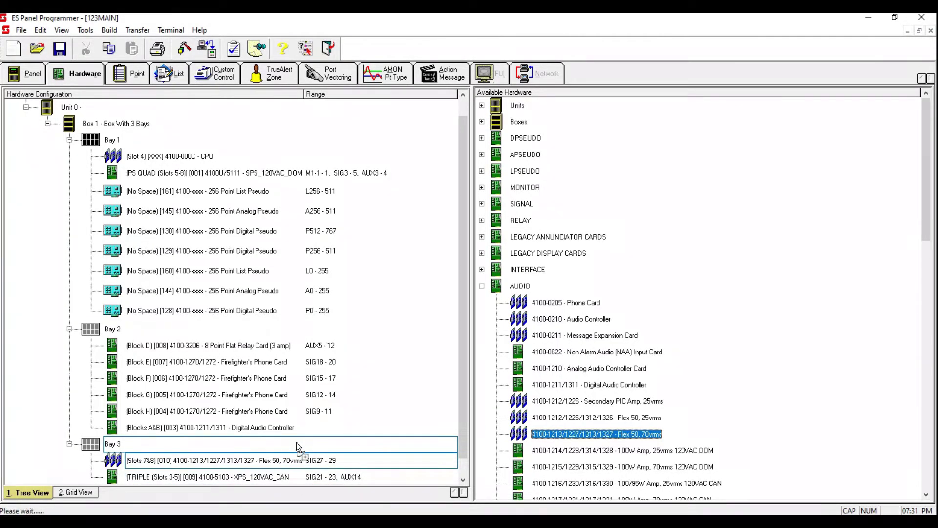
right_click(127, 125)
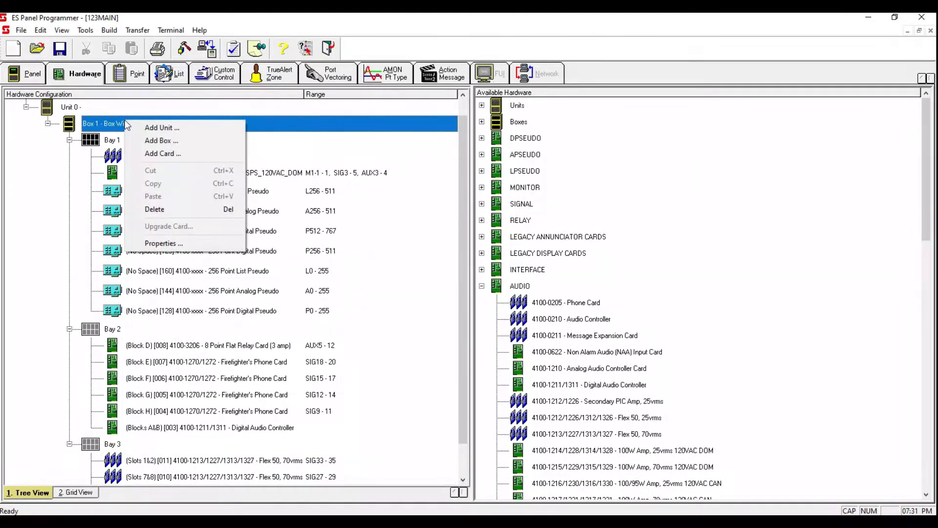
- Add a Box With 3 Bays to the unit as Box 2
click(180, 140)
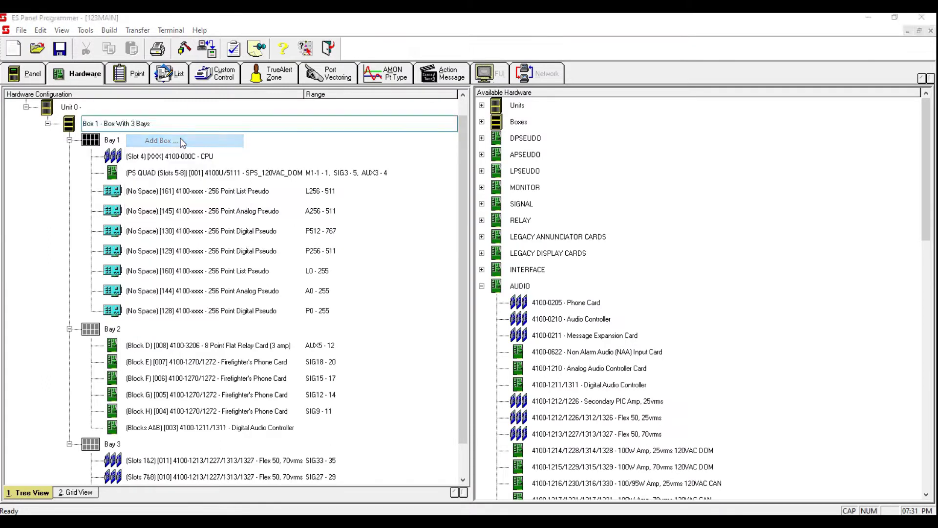
click(537, 253)
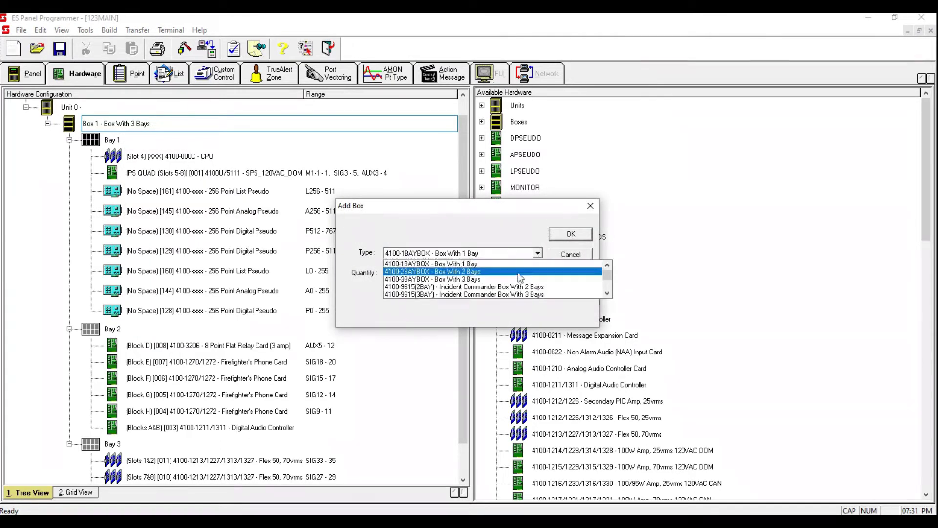
click(516, 279)
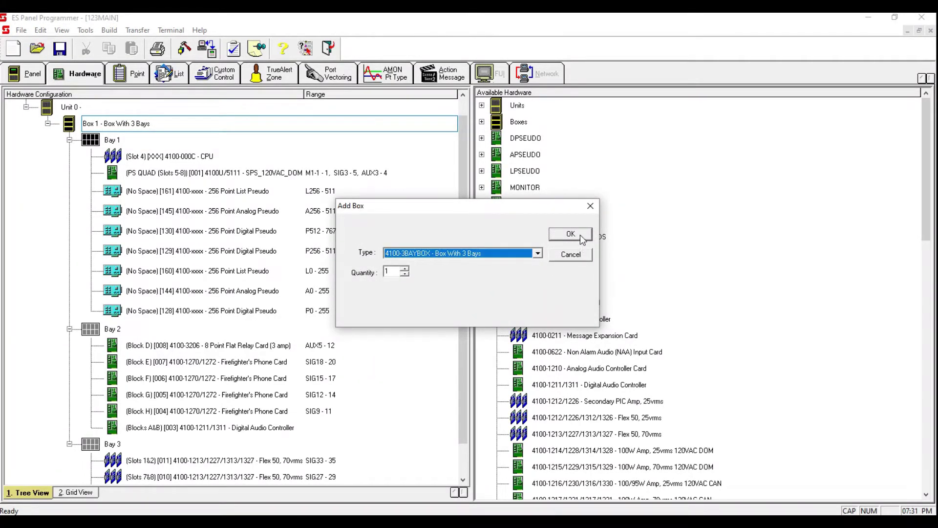
click(580, 235)
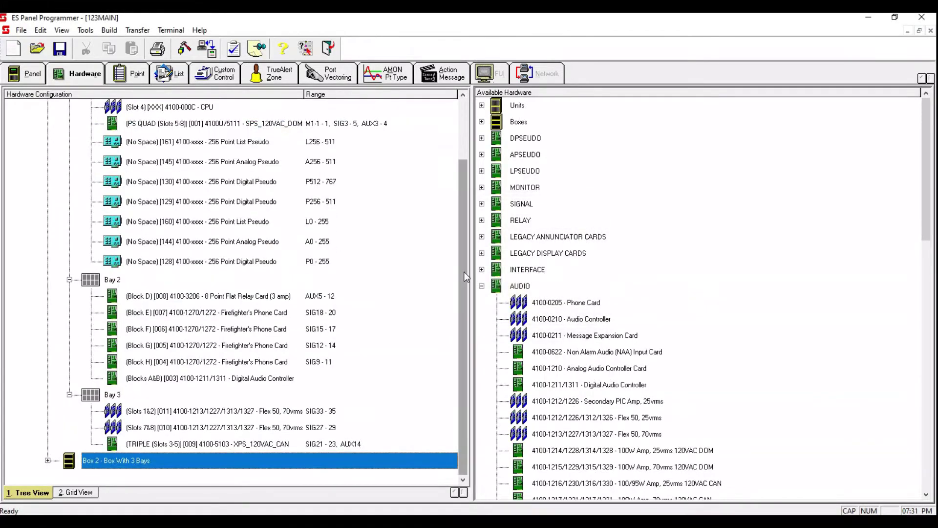
- Expand Box 2 and select its empty Bay 1
click(48, 461)
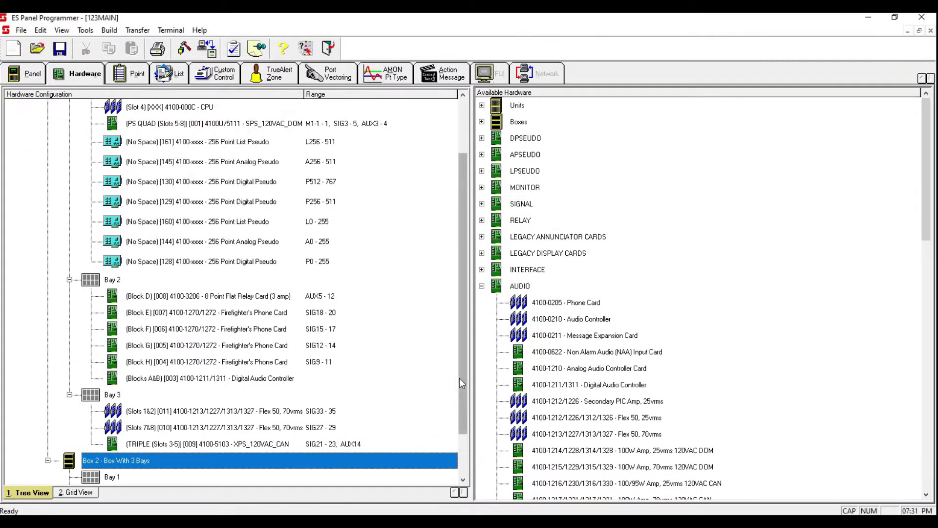
drag(459, 377, 460, 430)
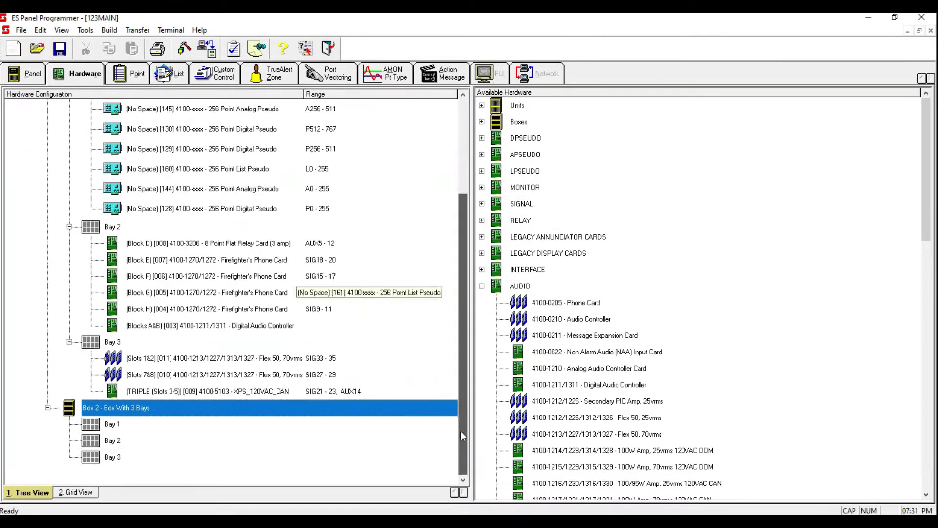
click(118, 428)
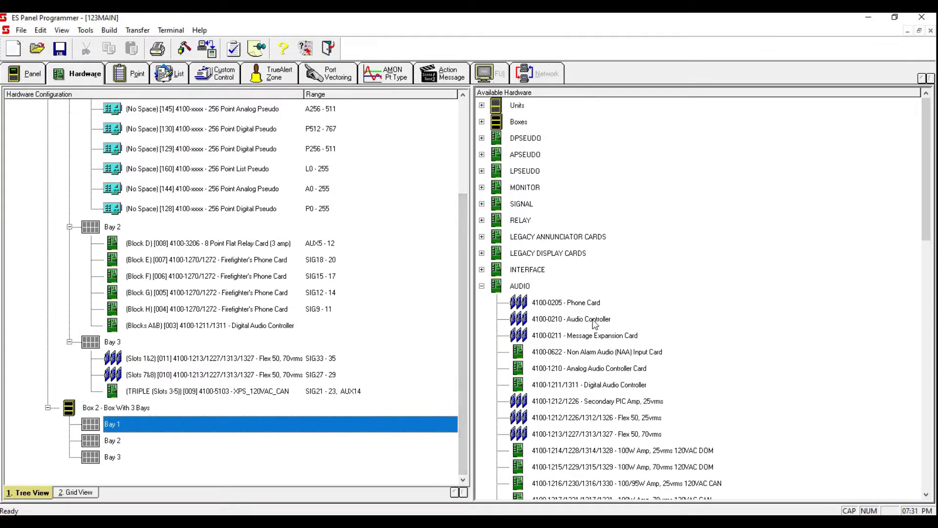
- Place a 4100-5103 XPS_120VAC_CAN power supply into Box 2 Bay 1
click(482, 286)
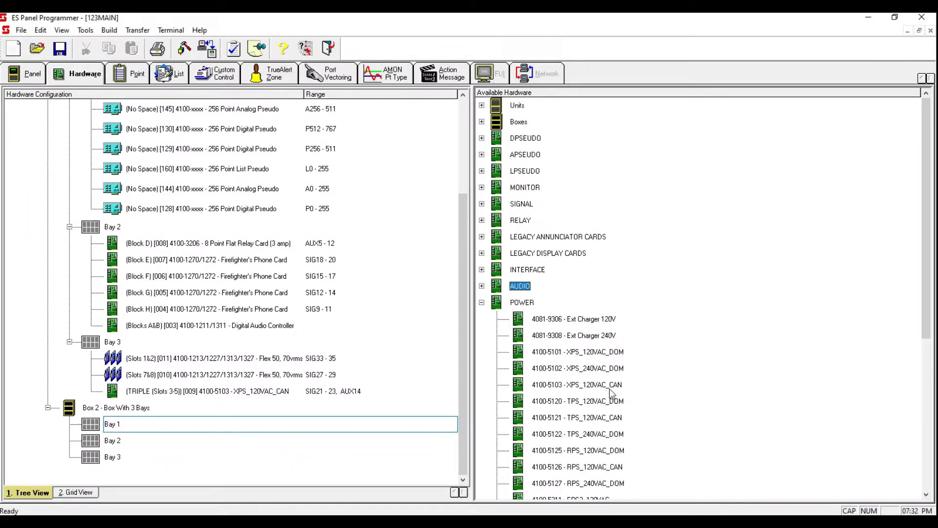
drag(610, 391, 175, 425)
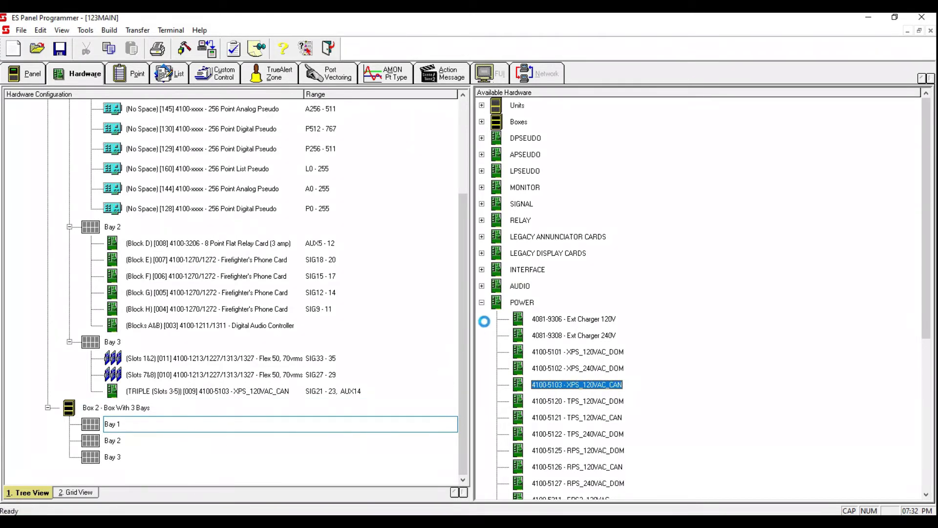
click(482, 287)
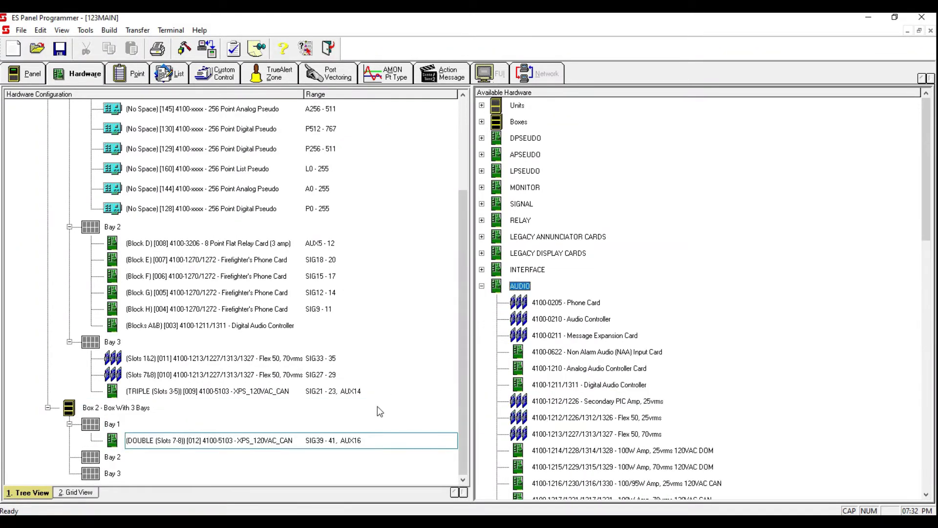
click(377, 436)
- Set that power supply's Location to TRIPLE (Slots 3-5) and mark the task completed
right_click(377, 436)
click(411, 430)
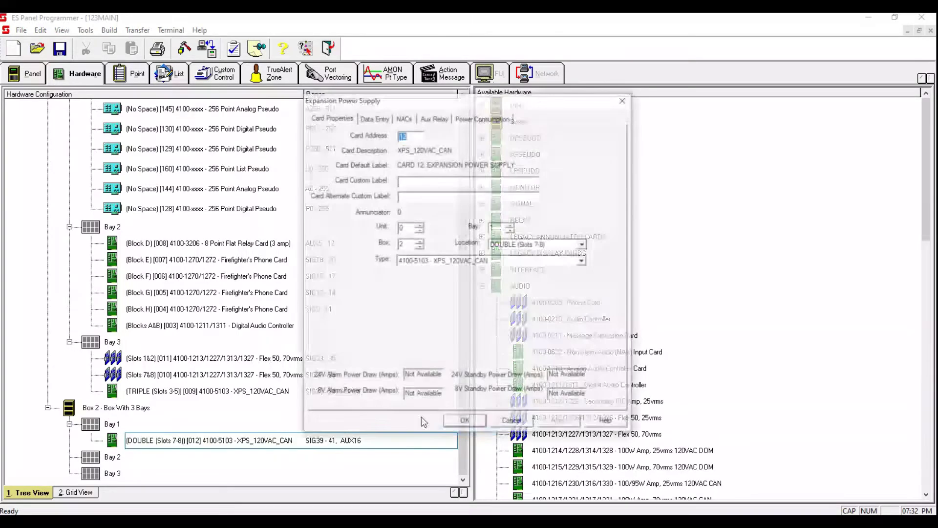
click(552, 244)
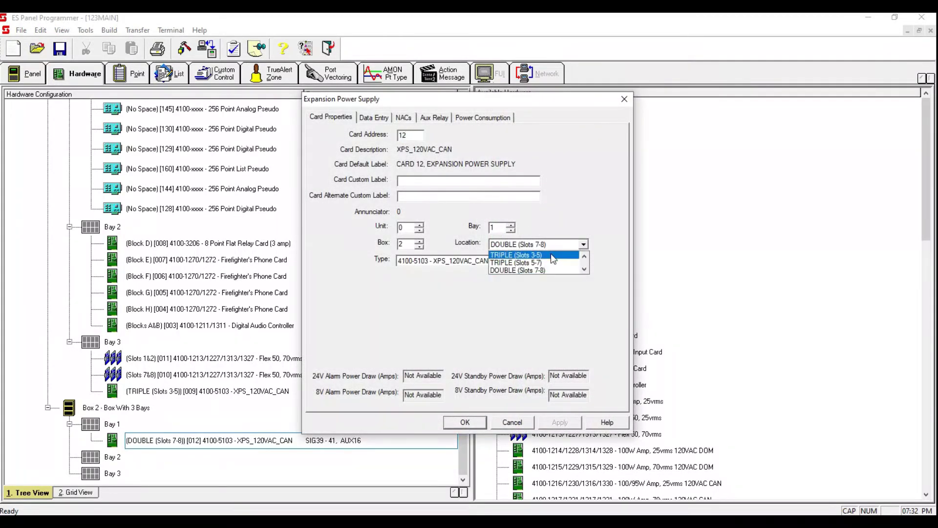
click(552, 255)
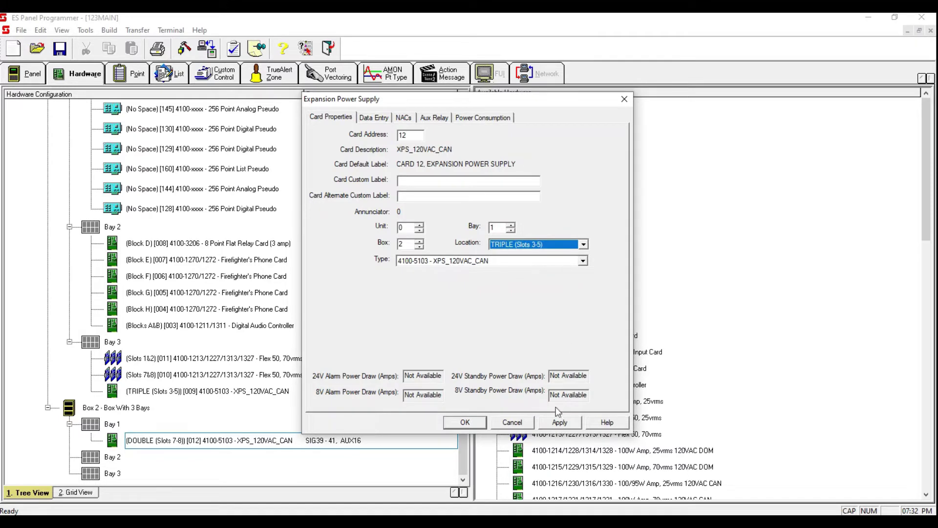
click(559, 423)
click(467, 423)
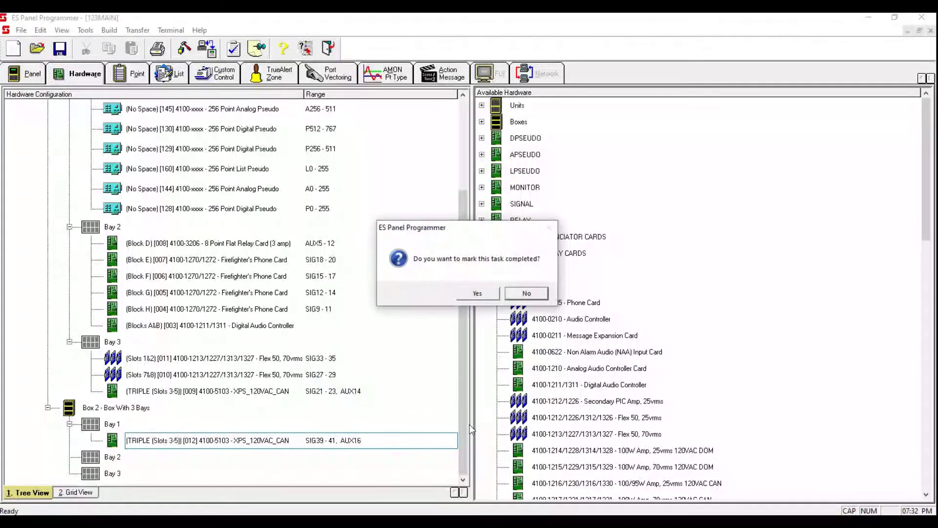
click(488, 292)
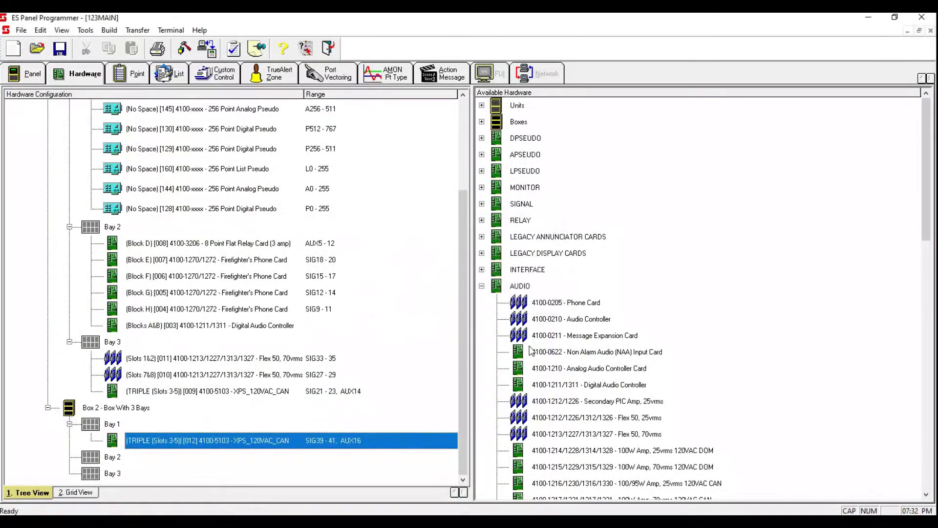
- Add two Flex 50, 70vrms amplifier cards to Box 2 Bay 1
click(623, 436)
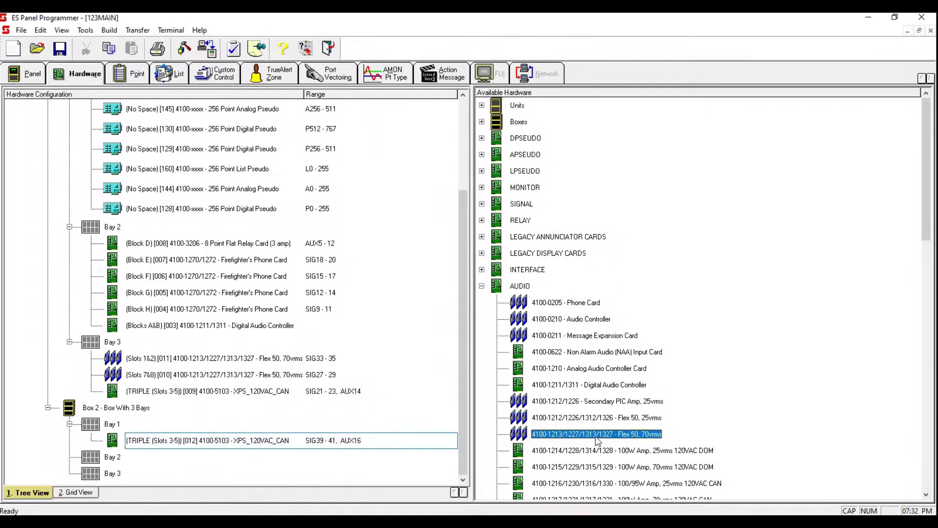
drag(597, 440, 366, 442)
drag(298, 440, 299, 441)
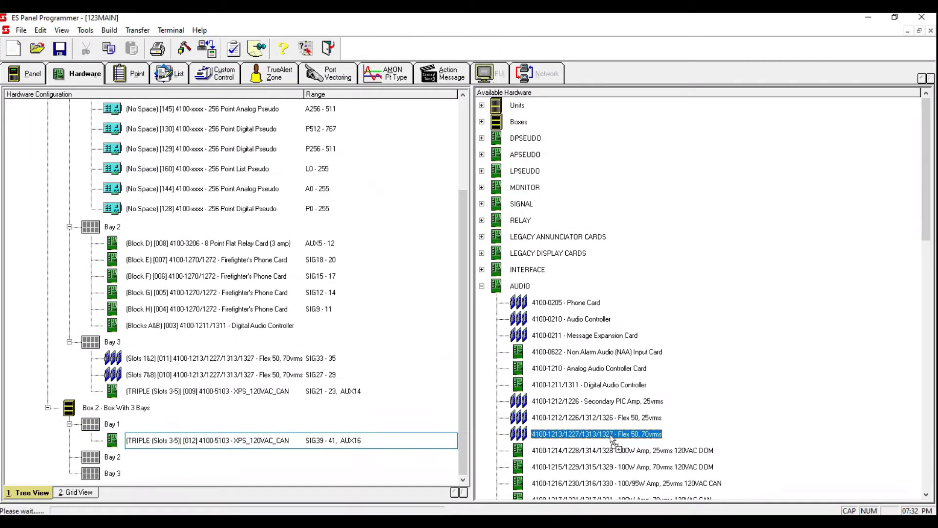
drag(621, 438, 440, 445)
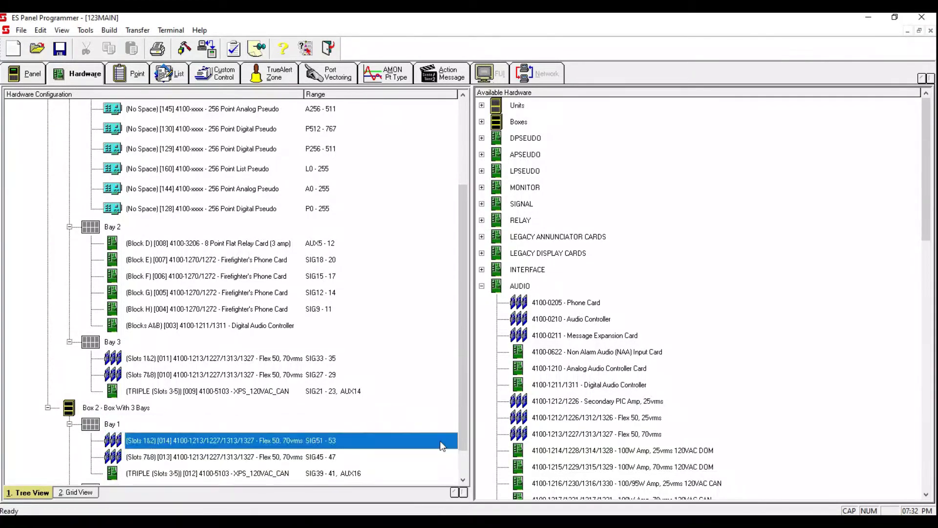
- Add an XPS_120VAC_CAN power supply to Box 2 Bay 2, covering SIG57–59
click(462, 480)
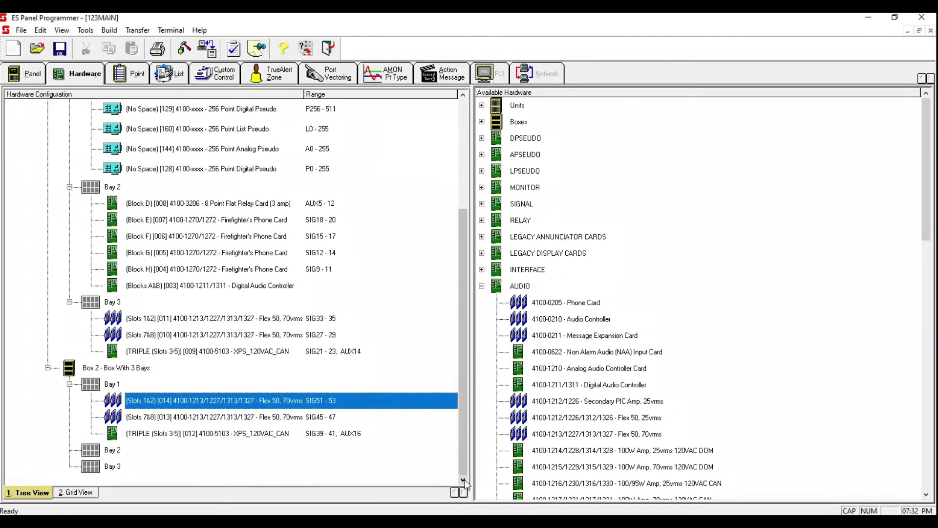
click(112, 450)
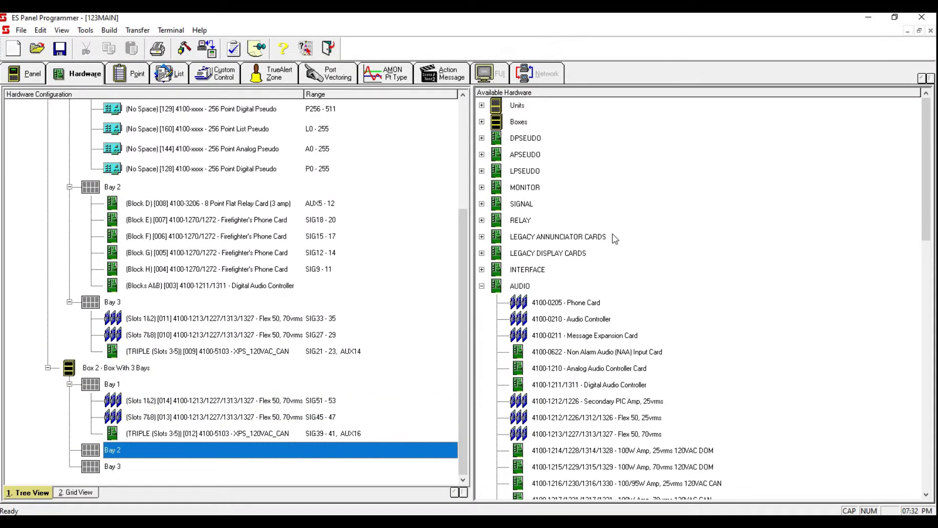
click(482, 286)
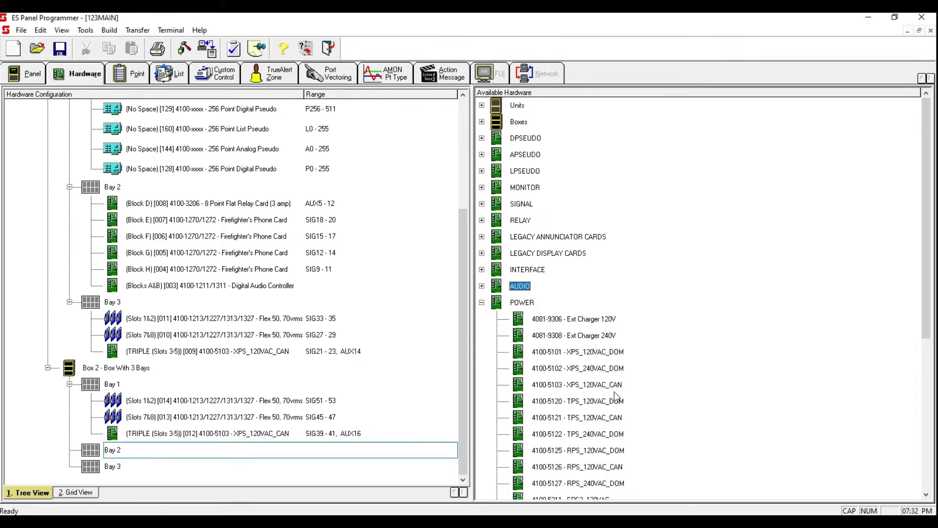
drag(612, 388, 234, 452)
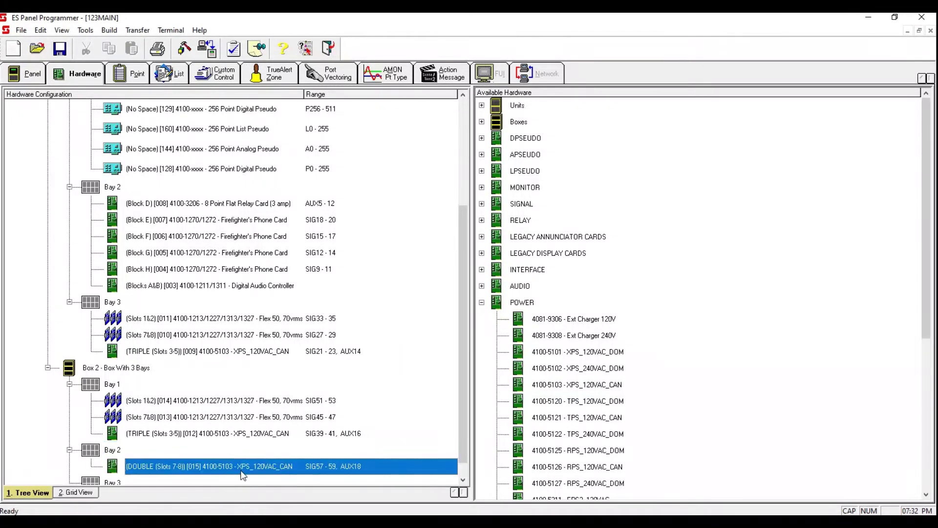
right_click(246, 468)
- Set the Bay 2 power supply's Location to TRIPLE (Slots 3-5) and mark it completed
click(285, 462)
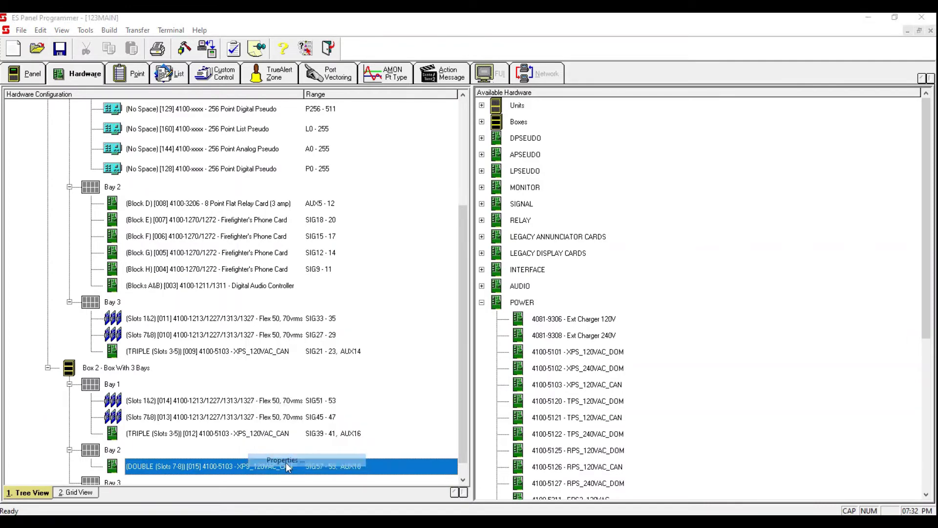
click(584, 245)
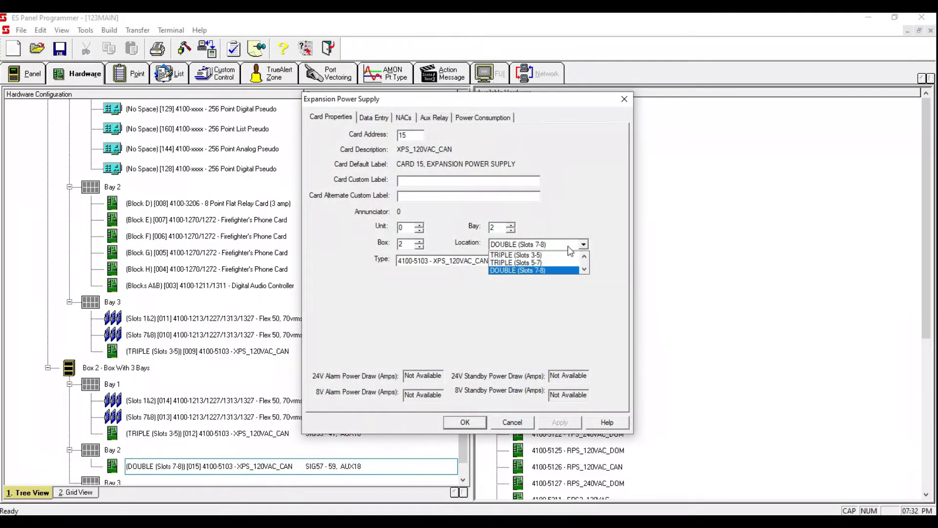
click(518, 255)
click(560, 423)
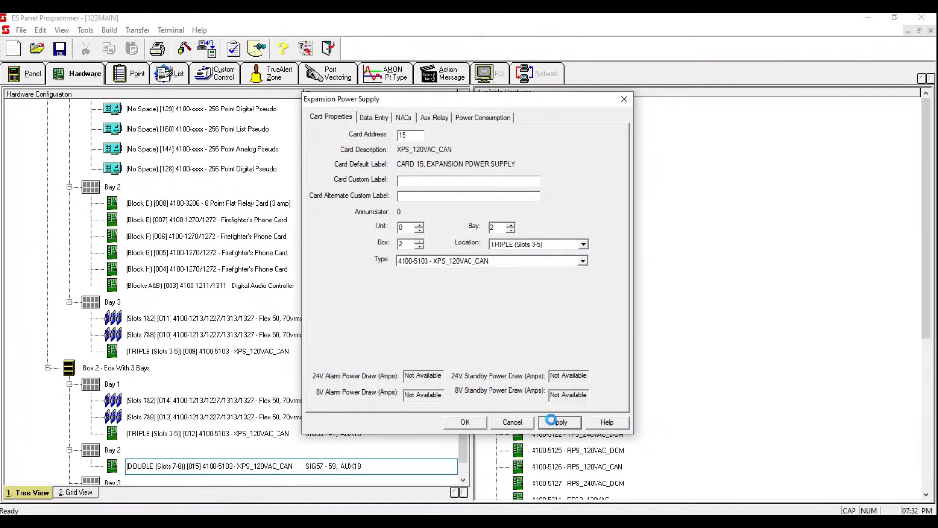
click(465, 423)
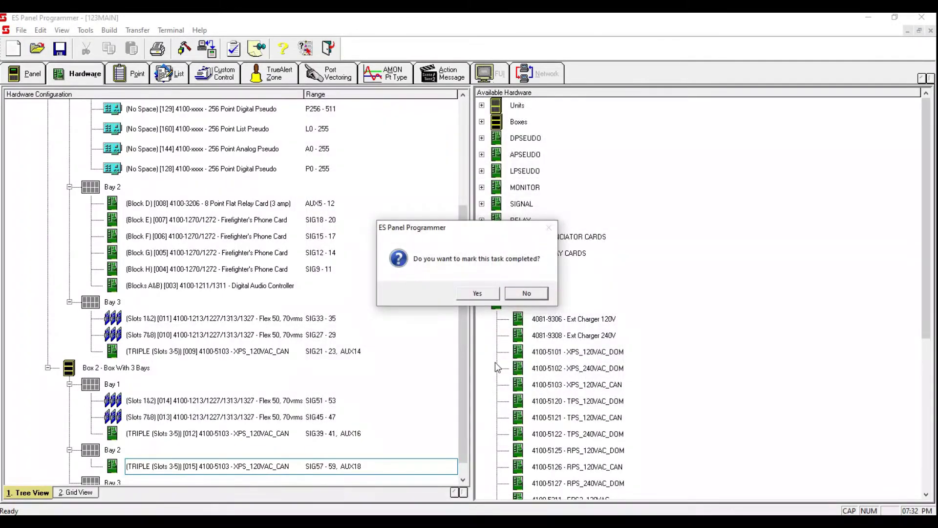
click(477, 292)
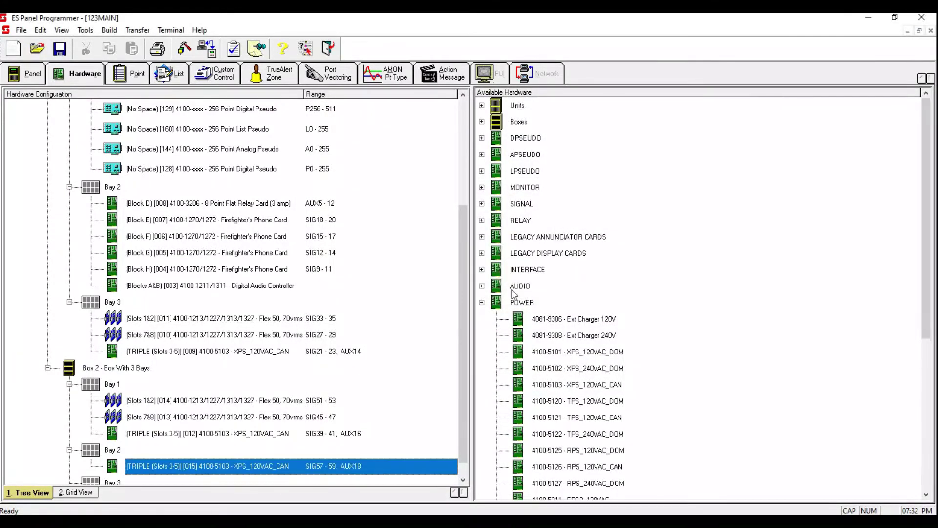
- Add two Flex 50, 70vrms amplifiers to Box 2 Bay 2 (SIG63–65, SIG69–71)
click(482, 285)
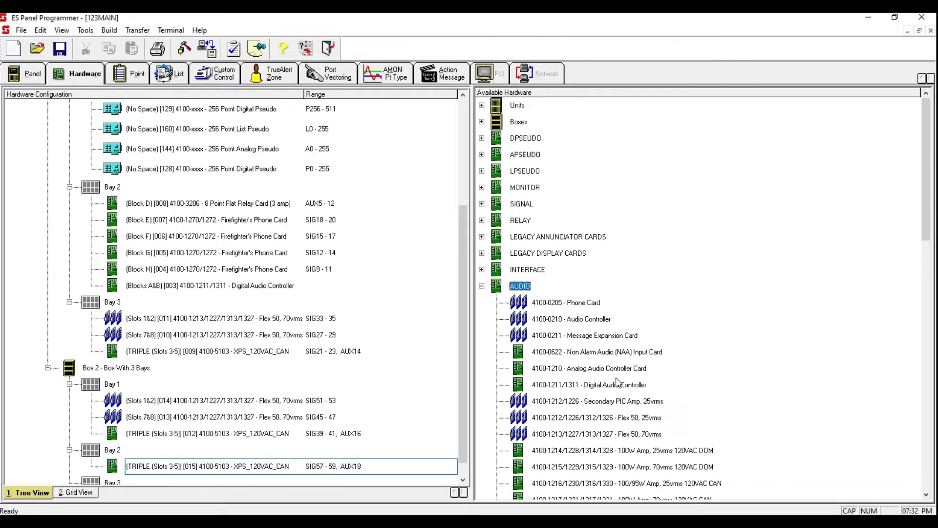
drag(617, 433, 295, 452)
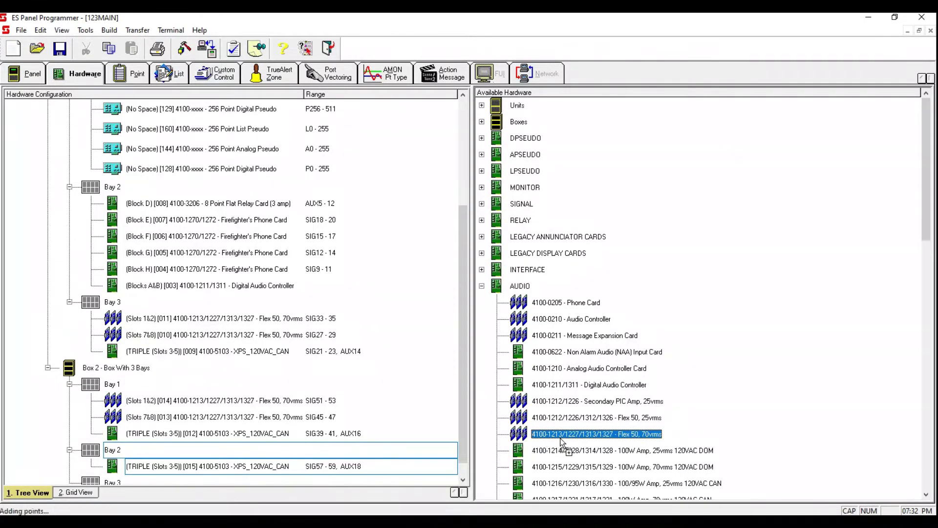
drag(588, 437, 449, 482)
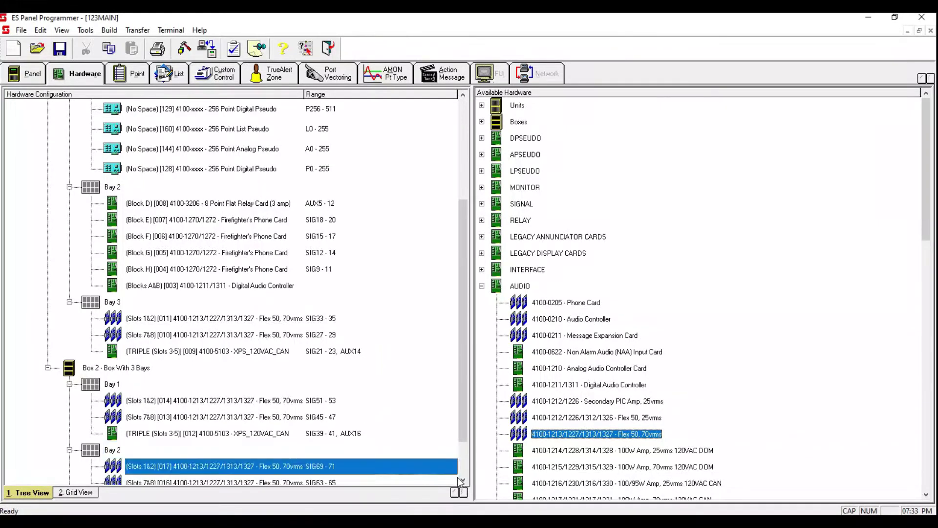
click(462, 477)
click(462, 477)
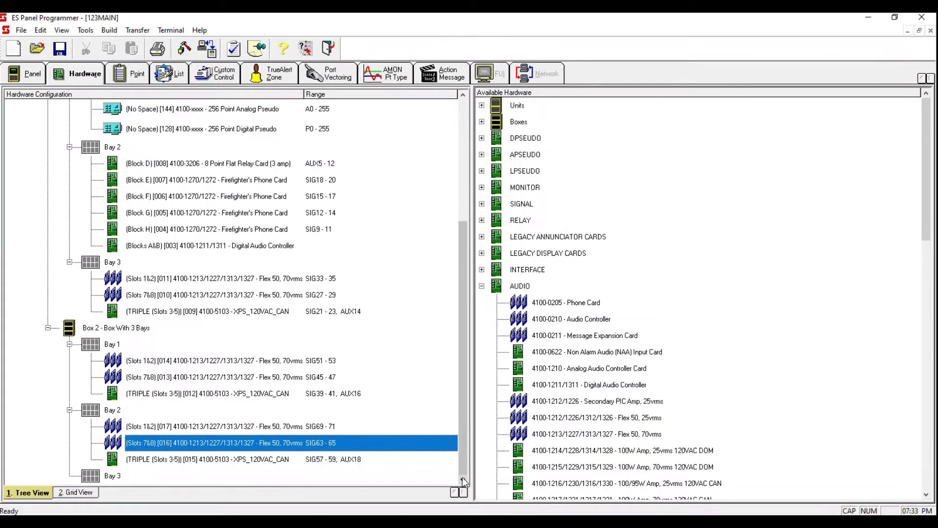
click(121, 480)
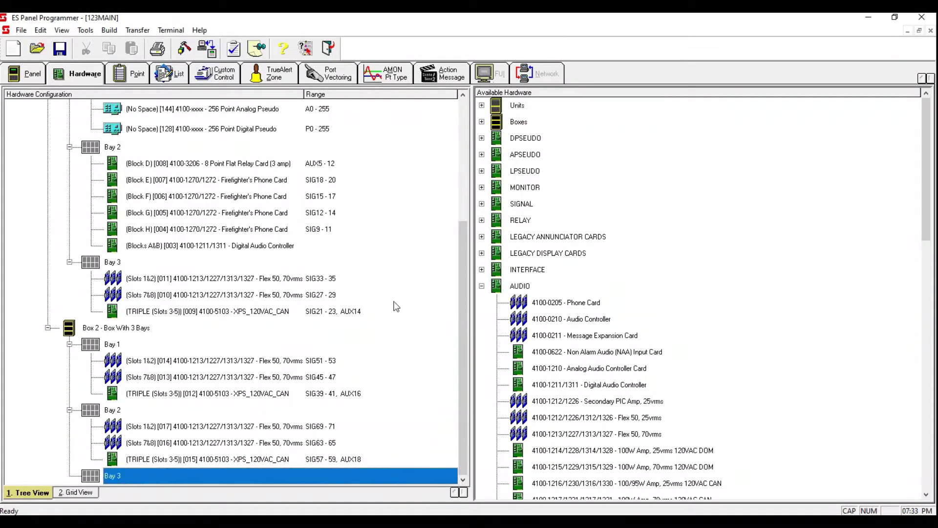
- Add an XPS_120VAC_CAN supply to Box 2 Bay 3 in TRIPLE (Slots 3-5)
click(481, 285)
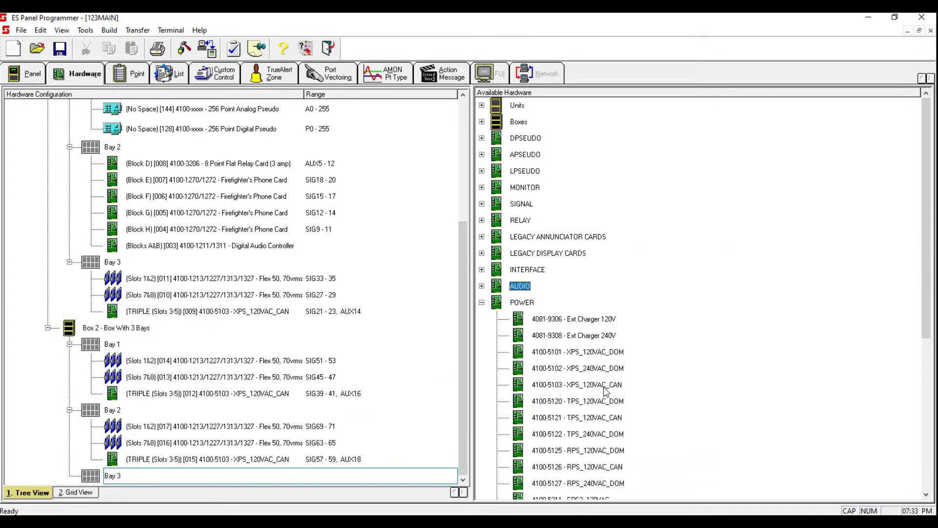
drag(606, 388, 267, 482)
right_click(272, 475)
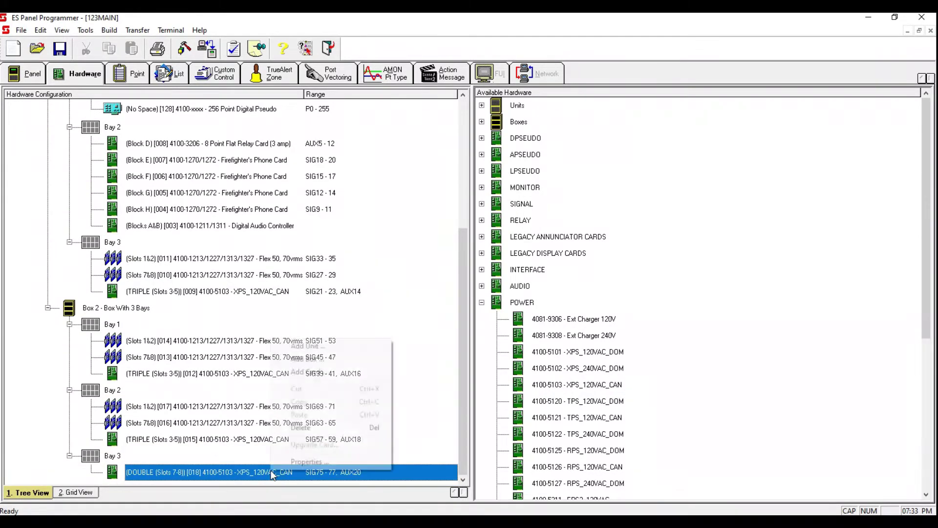
click(299, 460)
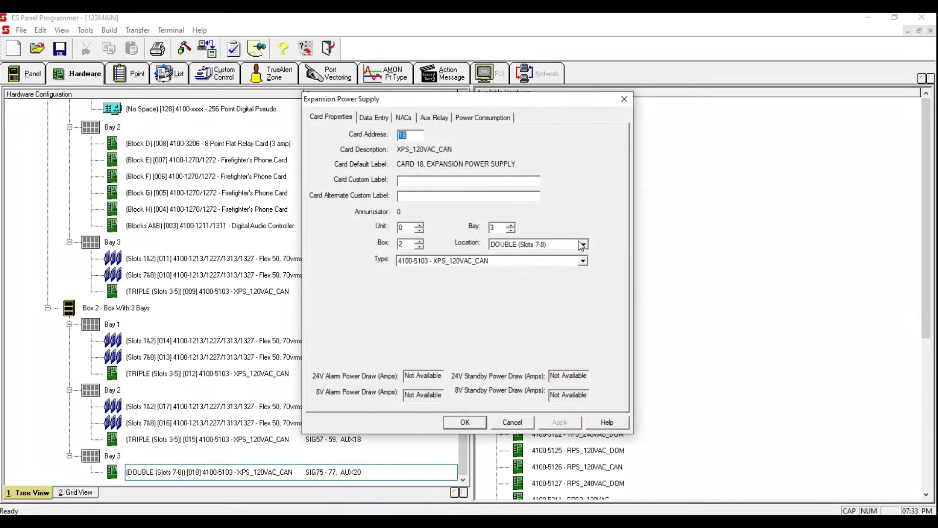
click(537, 243)
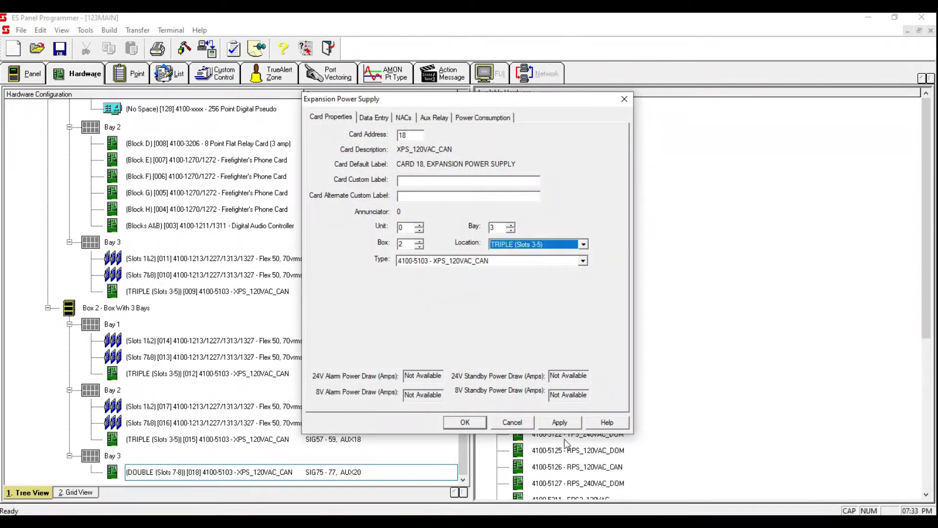
click(561, 423)
click(465, 423)
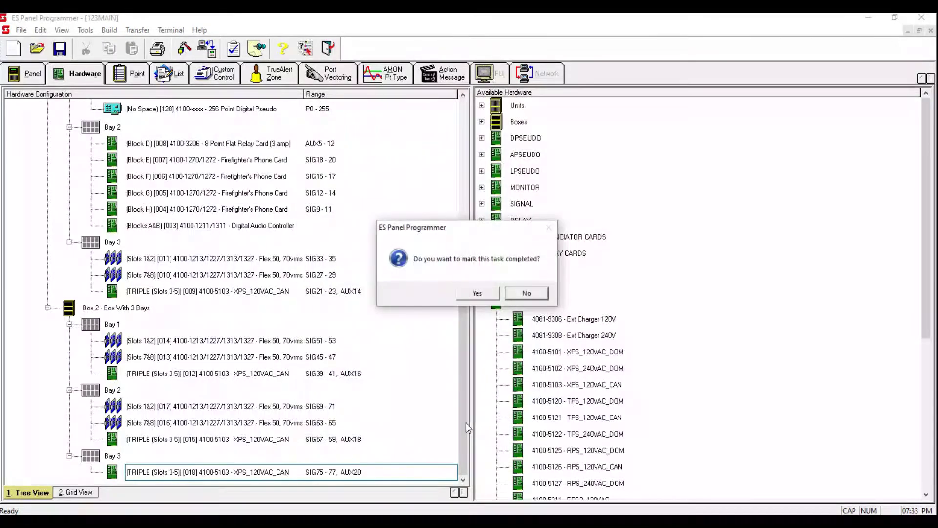
click(491, 295)
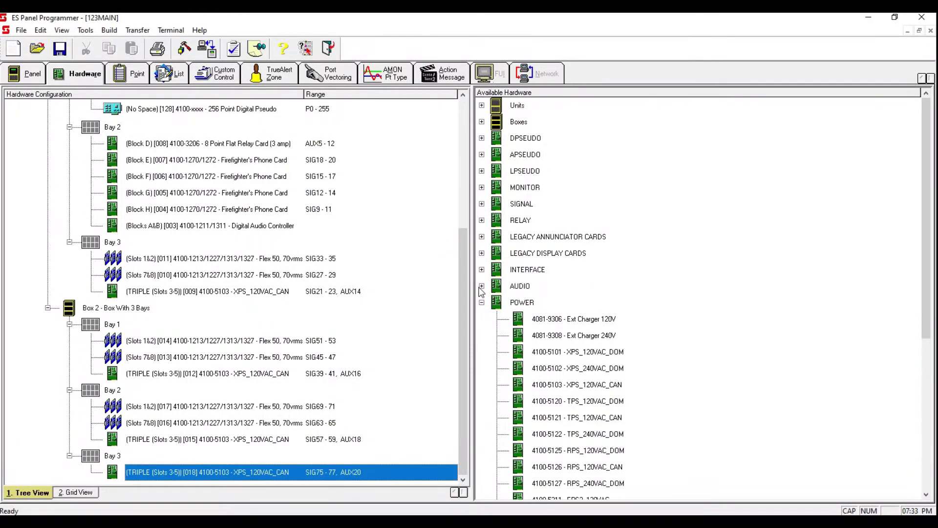
- Add two Flex 50, 70vrms amplifiers to Box 2 Bay 3 (SIG81–83, SIG87–89)
click(481, 286)
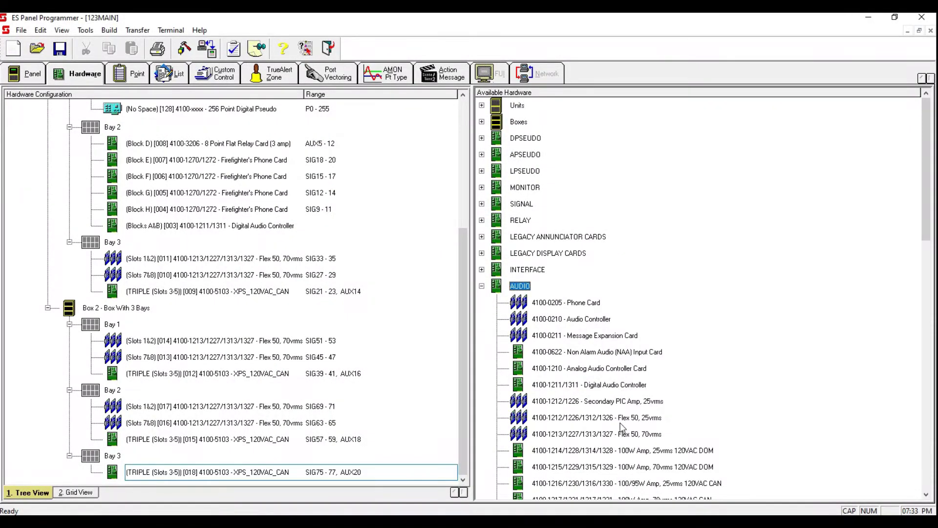
drag(617, 432, 273, 455)
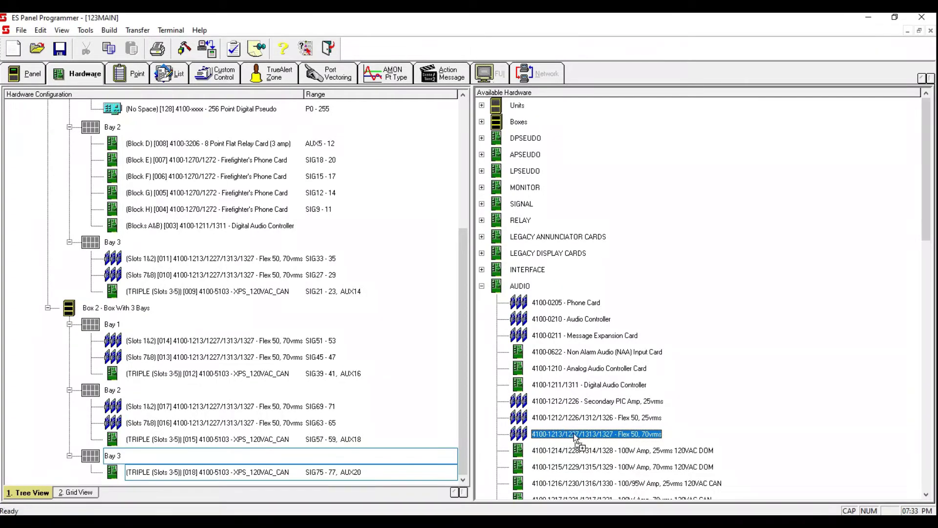
drag(588, 437, 484, 180)
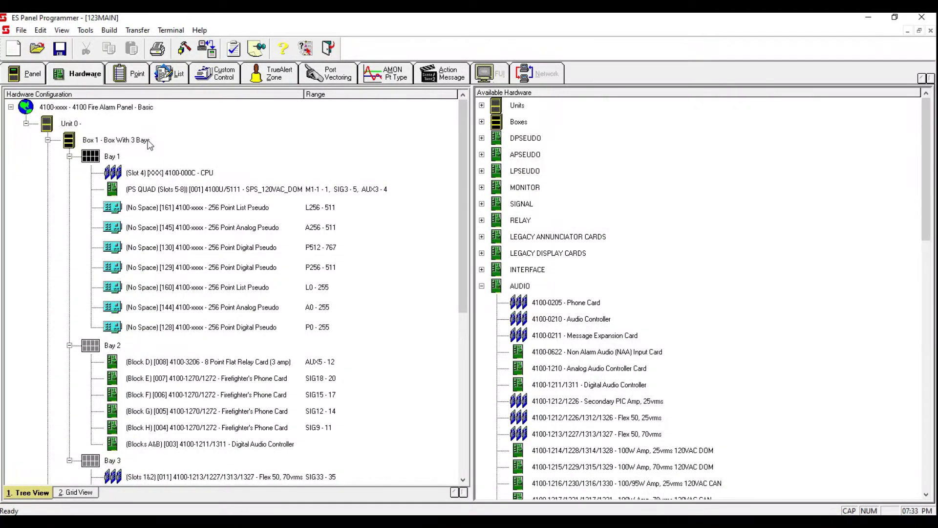
- Add a new Unit 1 with the description ANNUNCIATOR
right_click(86, 127)
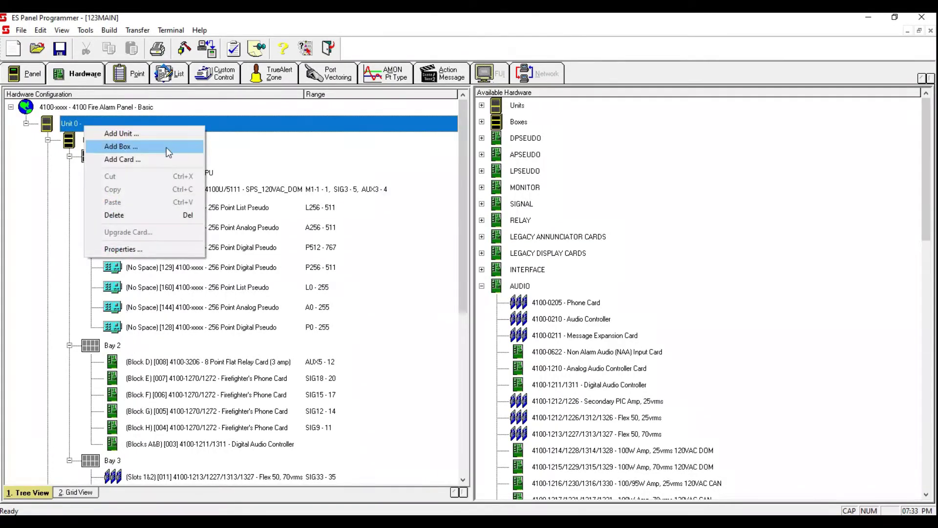
click(169, 136)
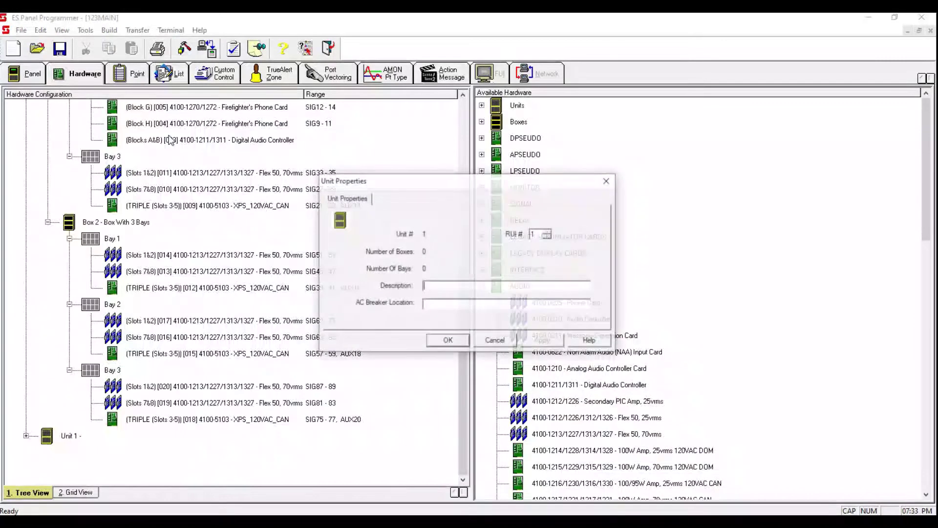
text(ANNU)
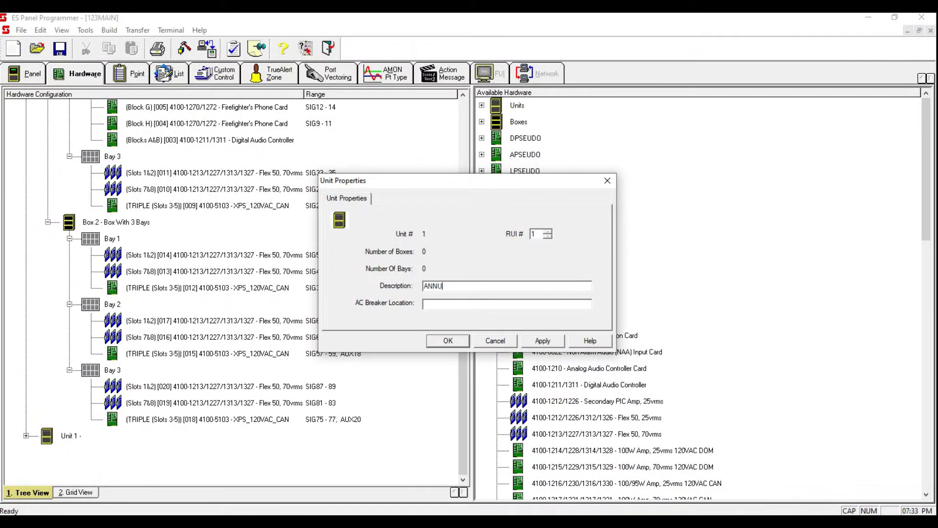
text(NCIATOR)
click(540, 340)
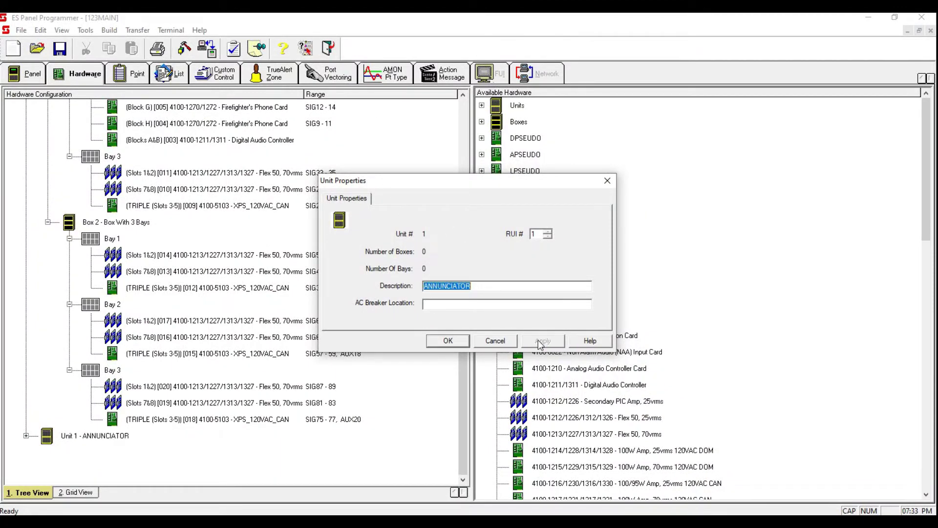
click(449, 340)
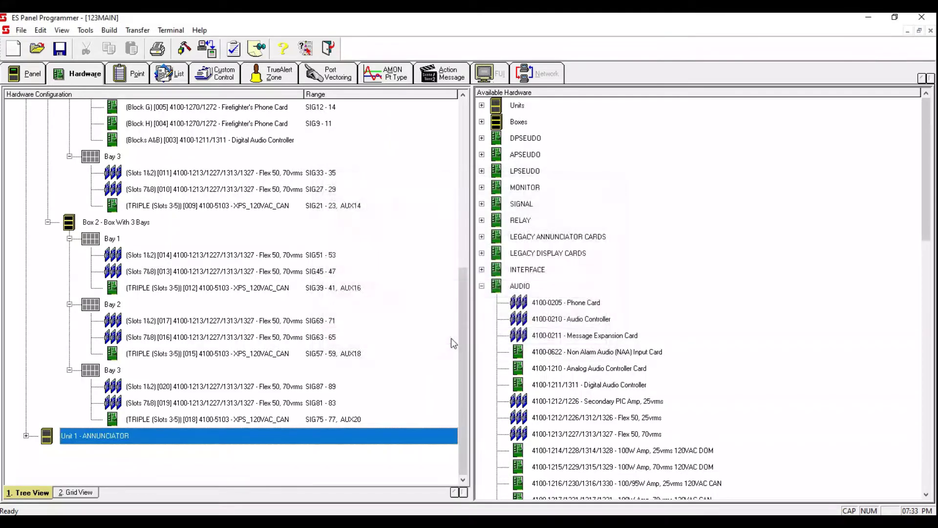
- Add a 4100-3BAYBOX Box With 3 Bays to the ANNUNCIATOR unit
right_click(256, 439)
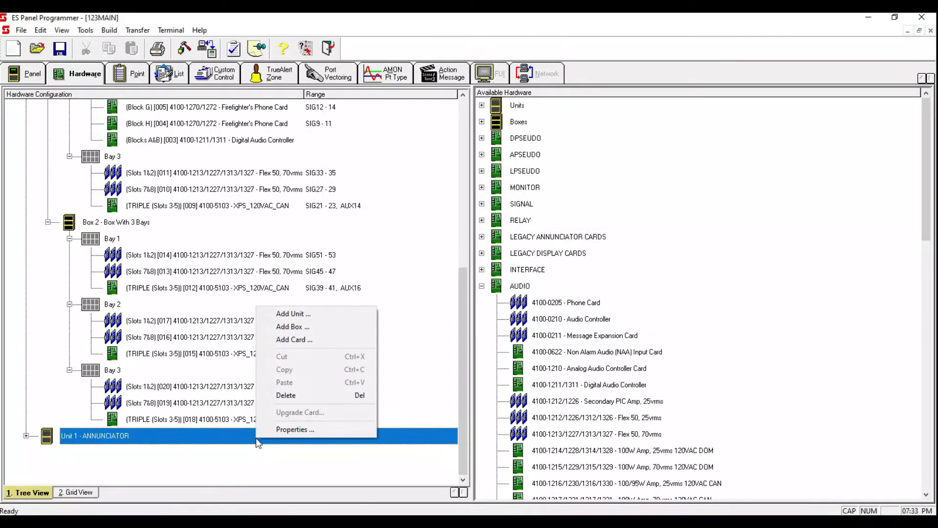
click(316, 327)
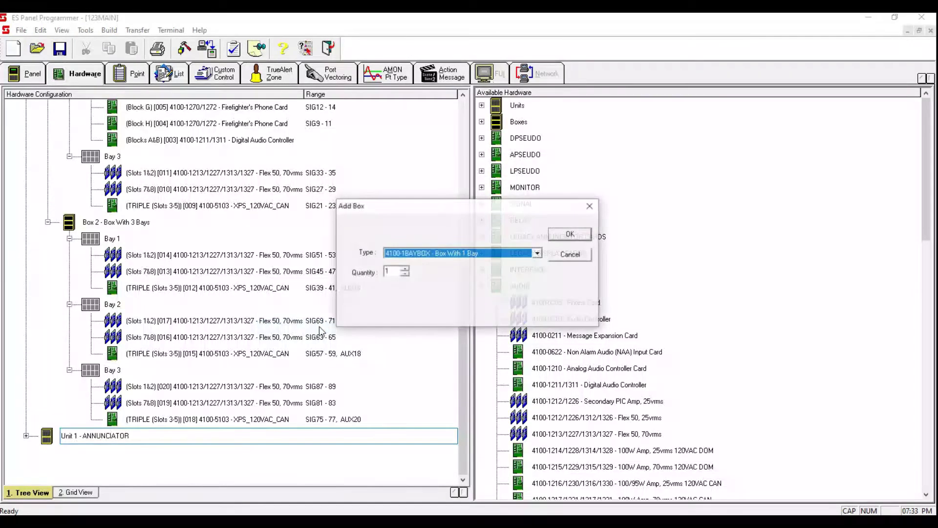
click(538, 253)
click(506, 276)
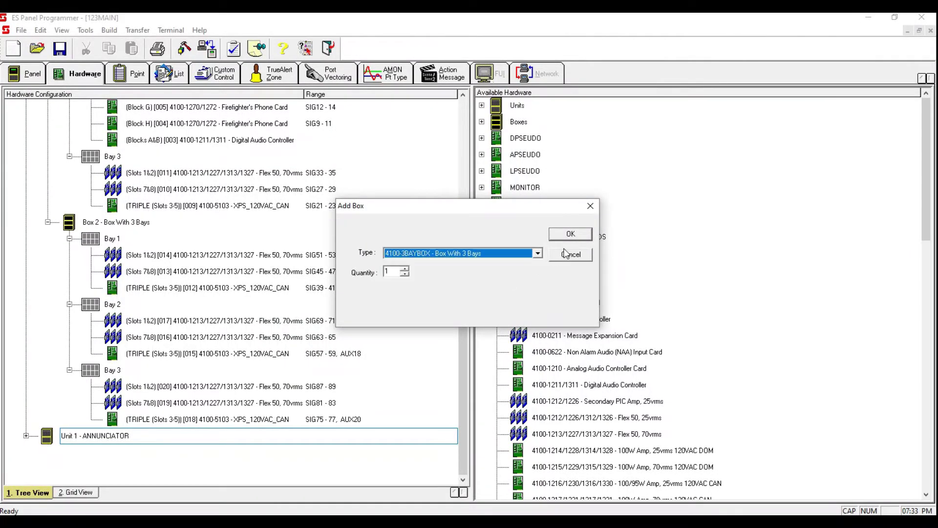
click(569, 234)
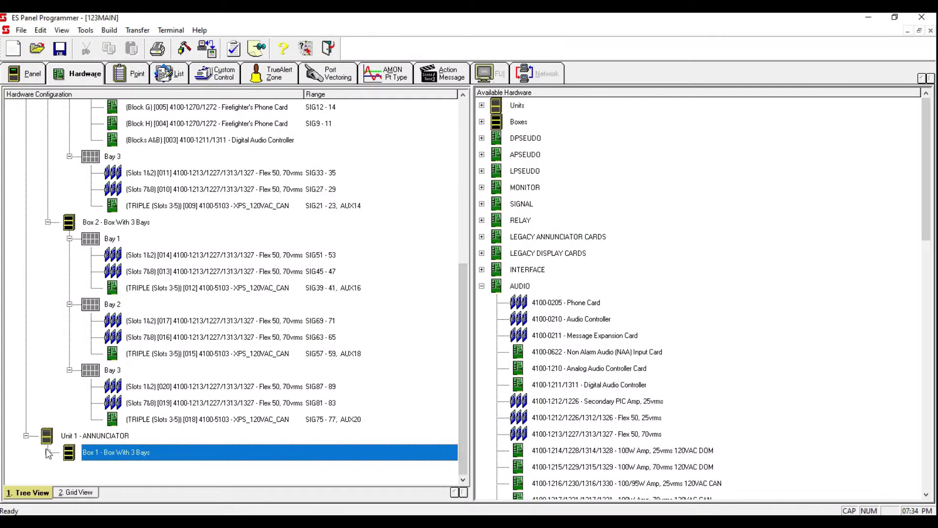
- Expand Box 1 and add the 4100-0620 Basic Transponder Interface Card to Bay 1
click(48, 452)
click(463, 480)
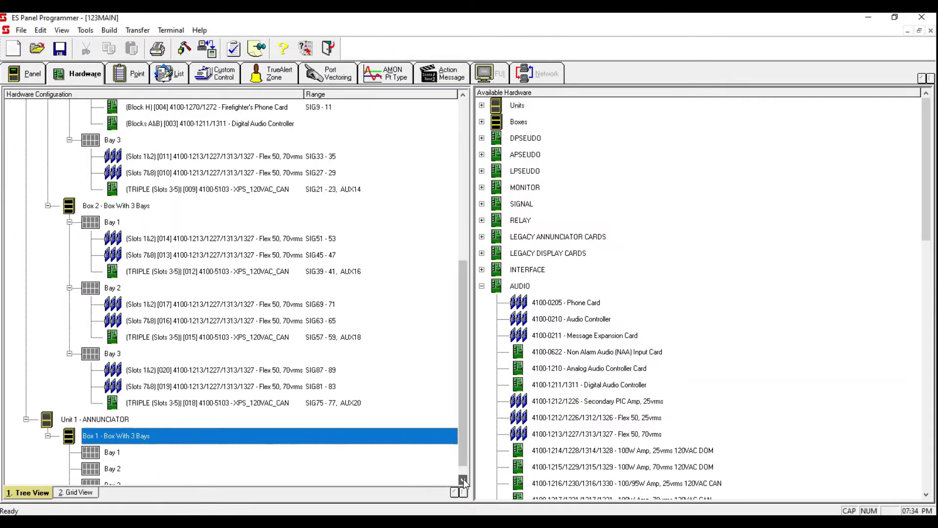
click(464, 480)
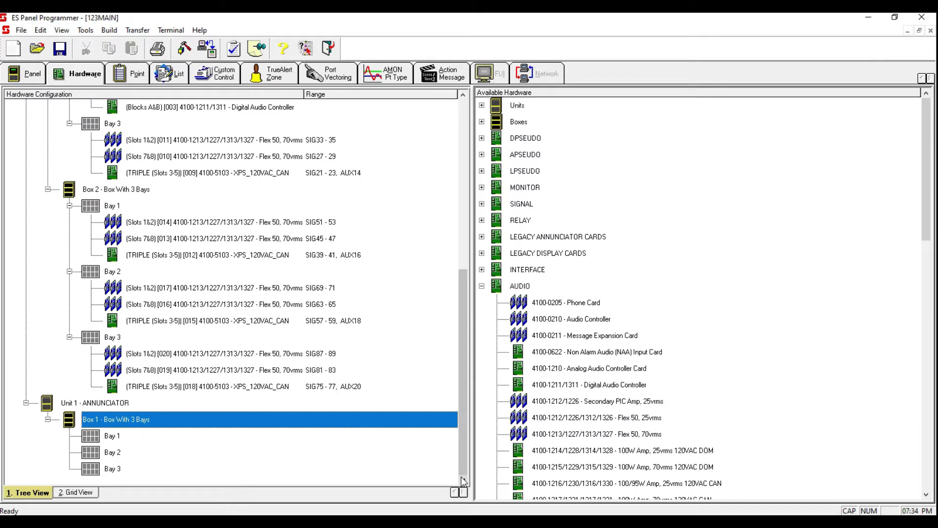
click(482, 285)
click(482, 302)
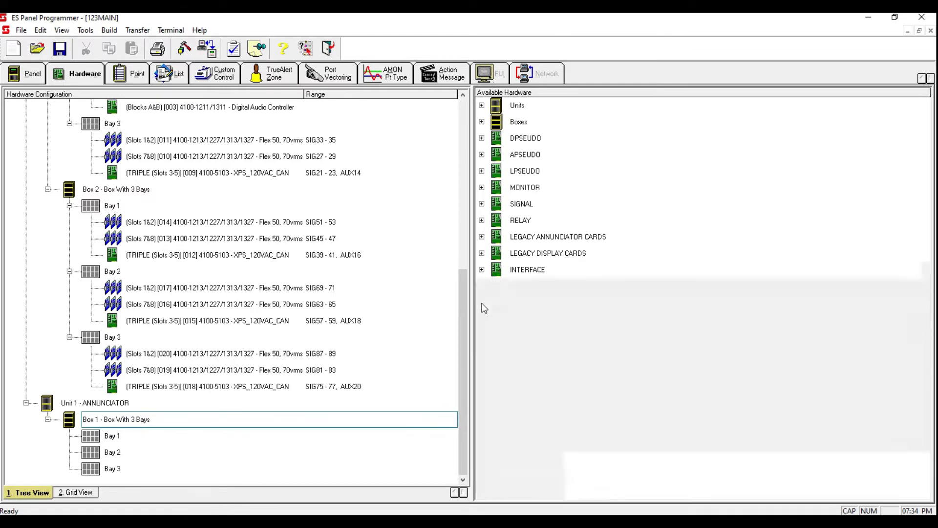
click(481, 269)
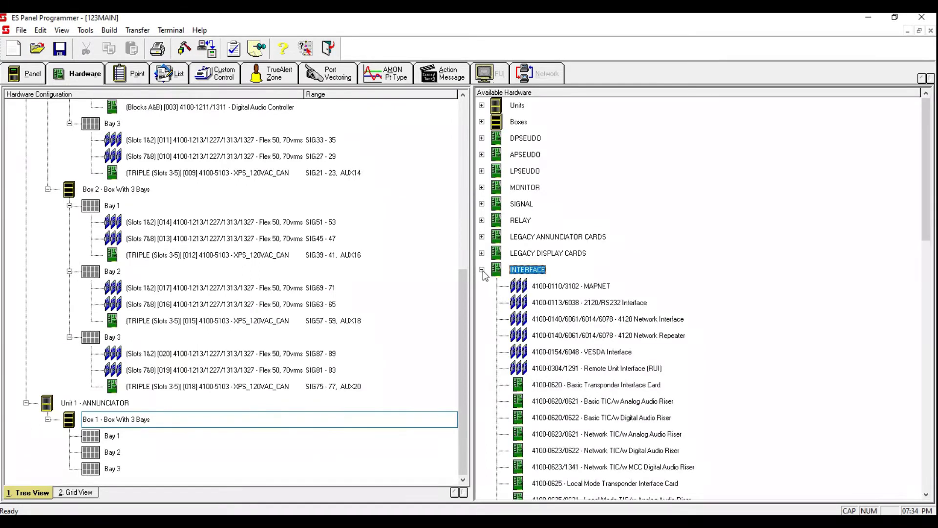
click(626, 384)
drag(599, 384, 131, 437)
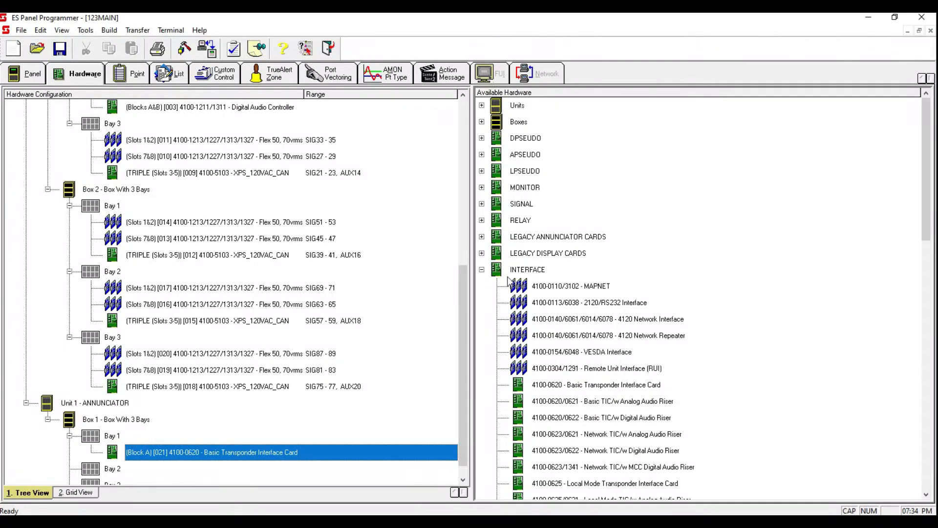
- Add the 4603-9101 LCD Annunciator from Legacy Annunciator Cards to Bay 1
click(482, 237)
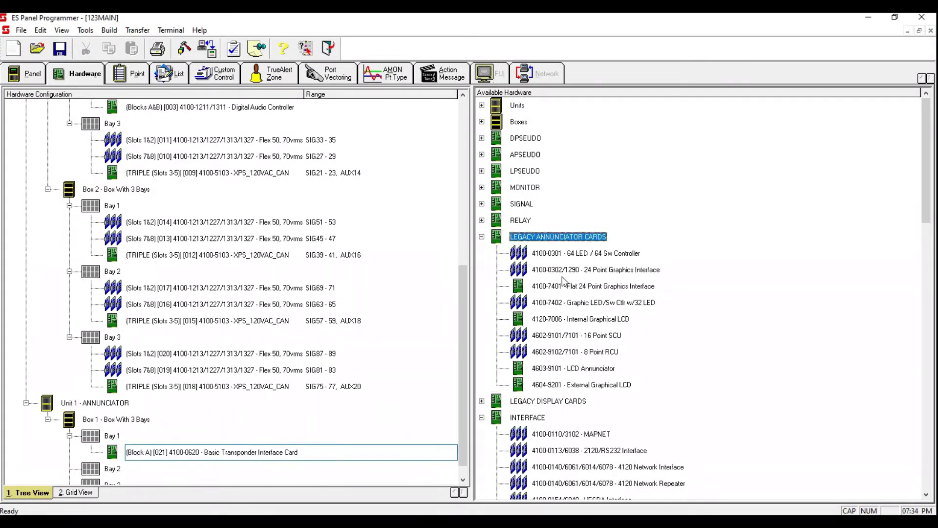
click(572, 369)
drag(573, 374, 210, 438)
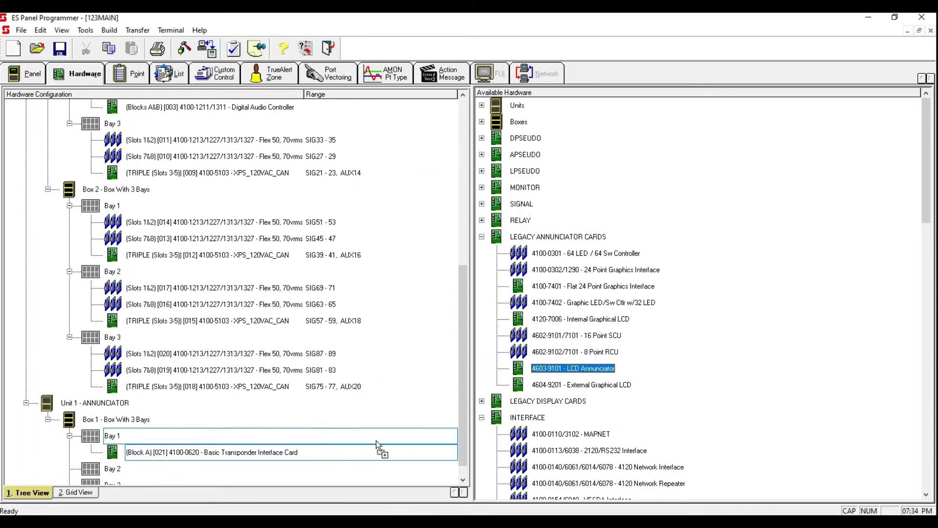
click(463, 480)
click(463, 480)
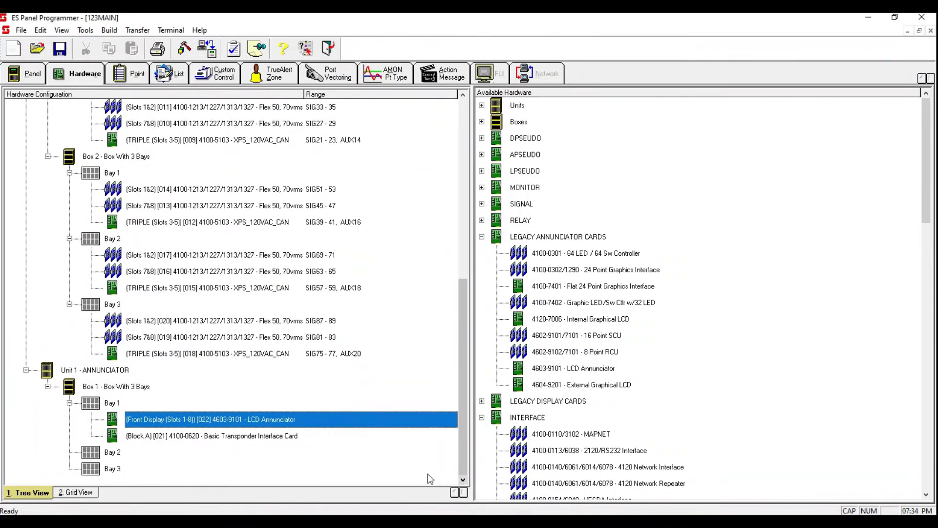
click(131, 456)
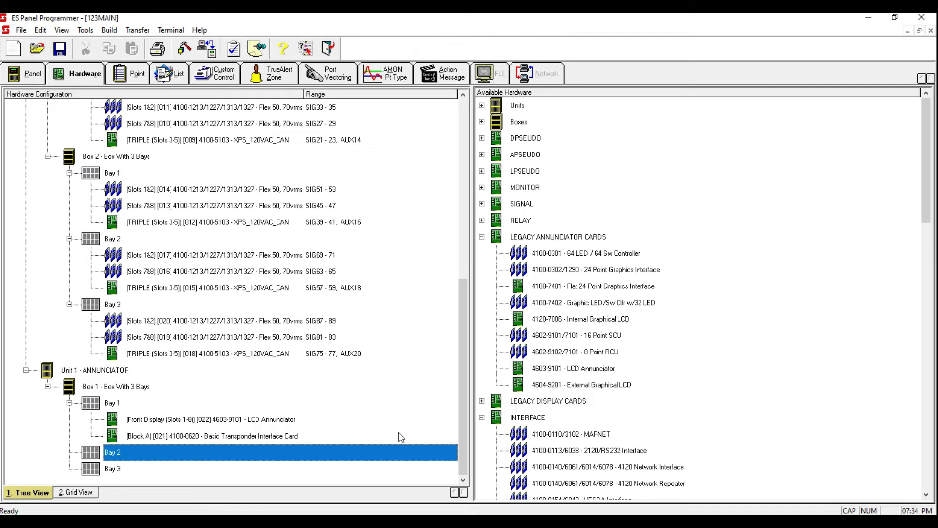
- Add the F4 64 LED / 64 Sw controller card to annunciator Bay 2
click(481, 237)
click(482, 270)
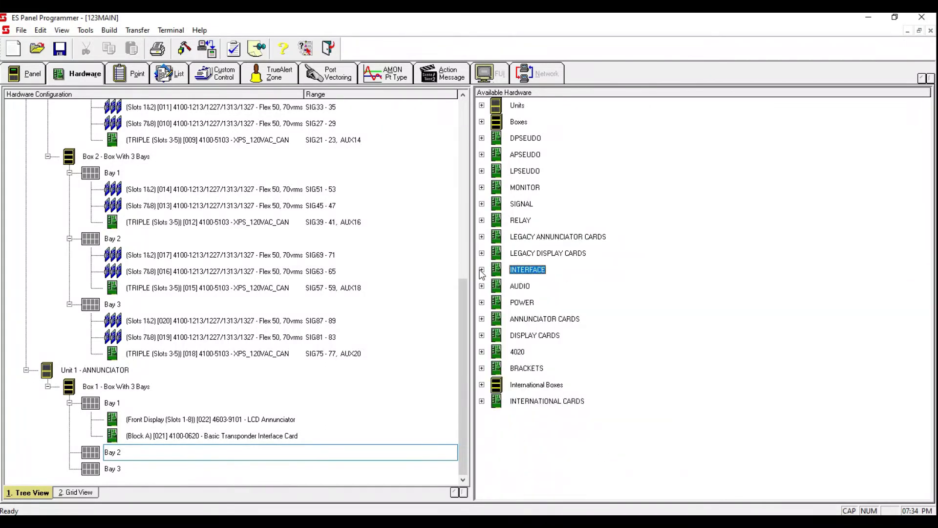
click(482, 318)
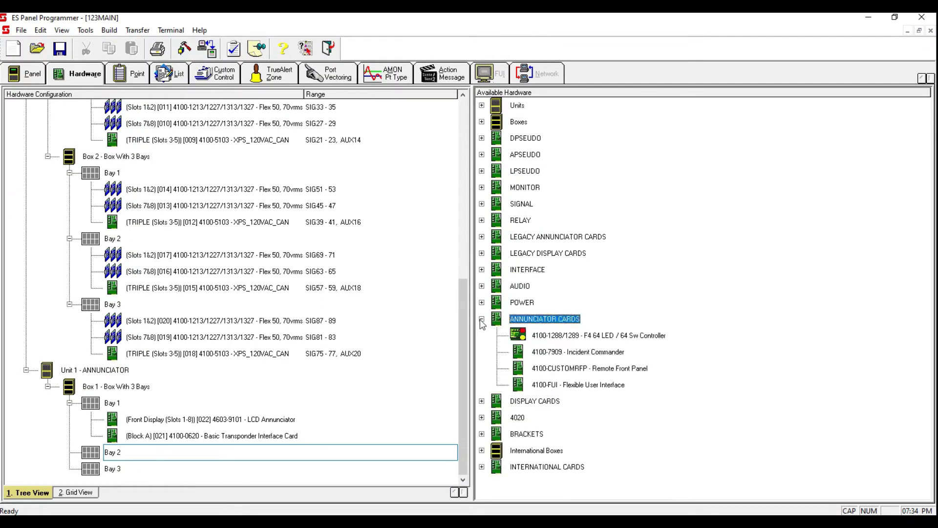
click(534, 334)
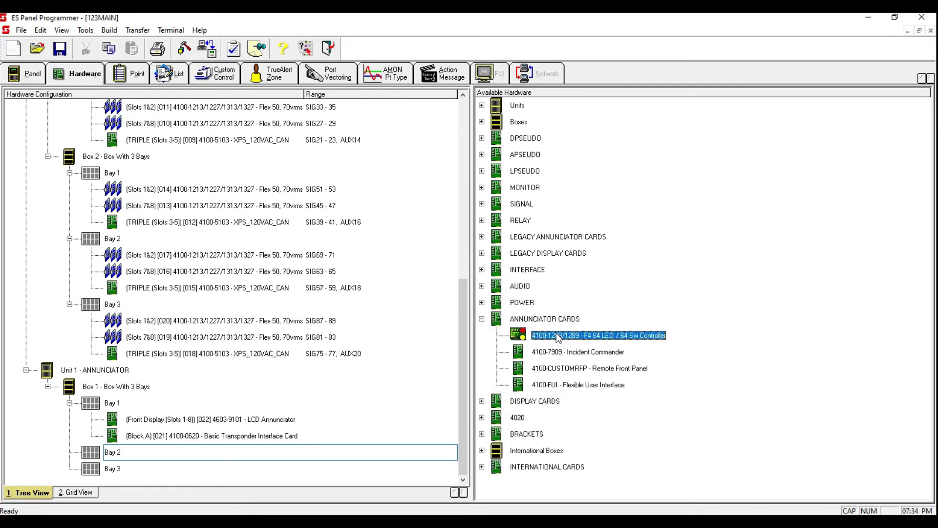
drag(558, 337, 165, 451)
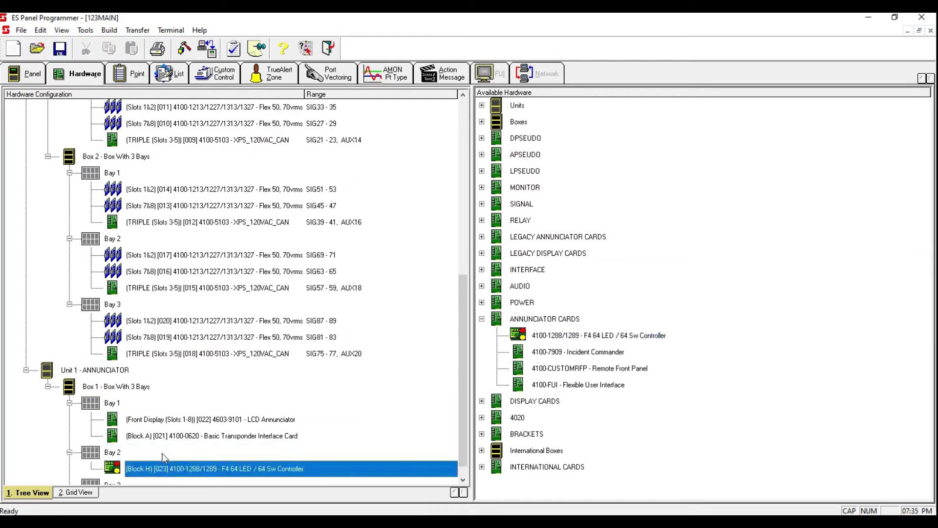
- Add the Microphone Enclosure and the 3-8 Channel Audio Control Module to Bay 2
click(482, 400)
scroll(653, 371, down, 1)
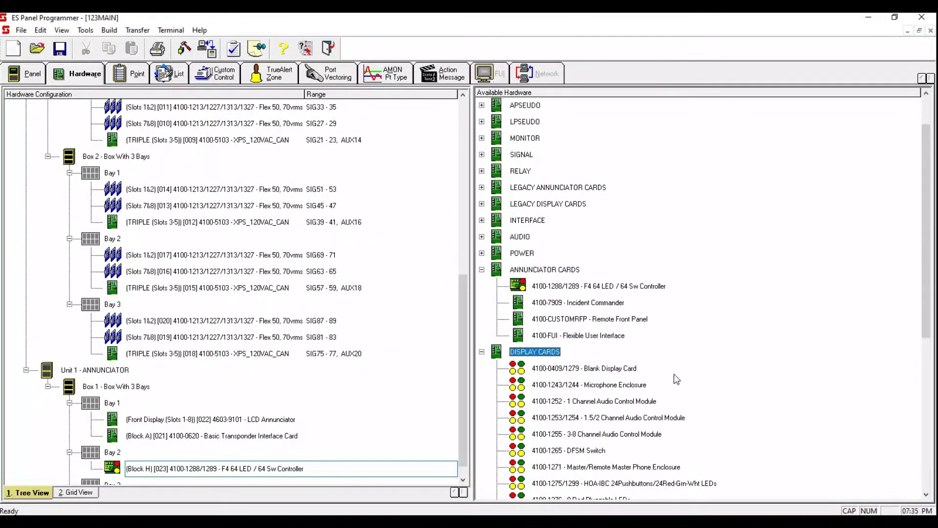
drag(627, 385, 160, 452)
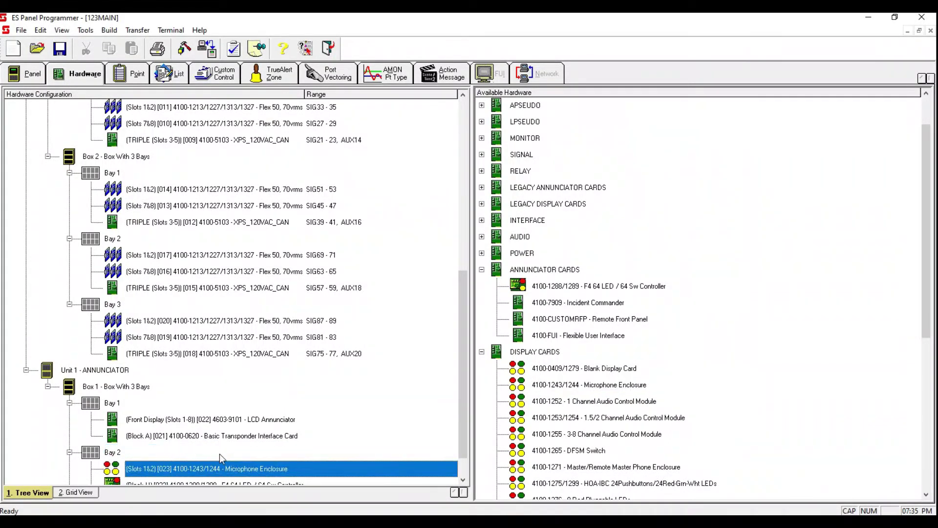
click(608, 437)
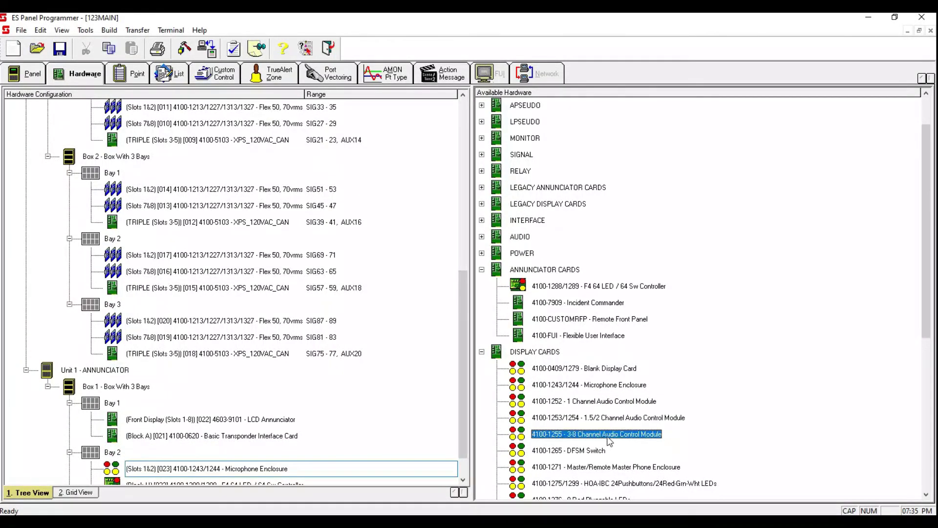
drag(619, 439, 379, 462)
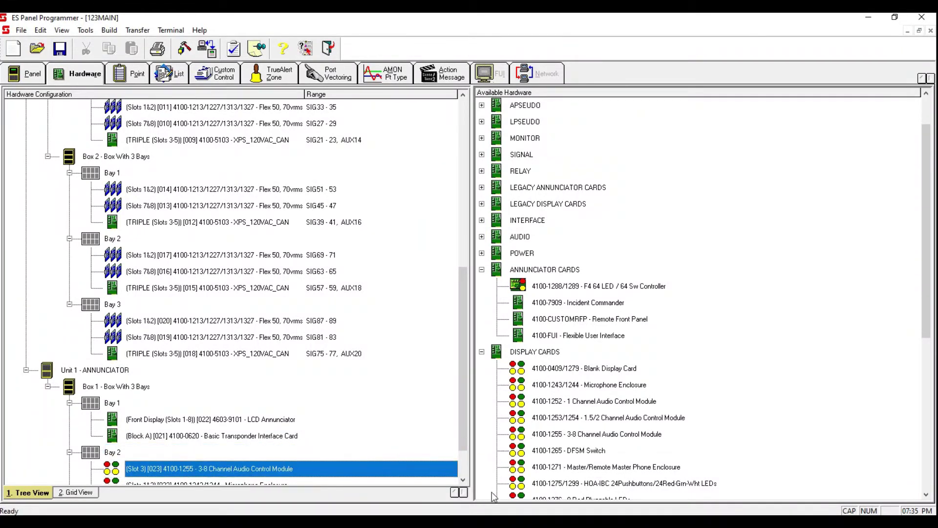
- Add the 4100-1281 8-pushbutton yellow LED card to Bay 2
scroll(462, 483, down, 1)
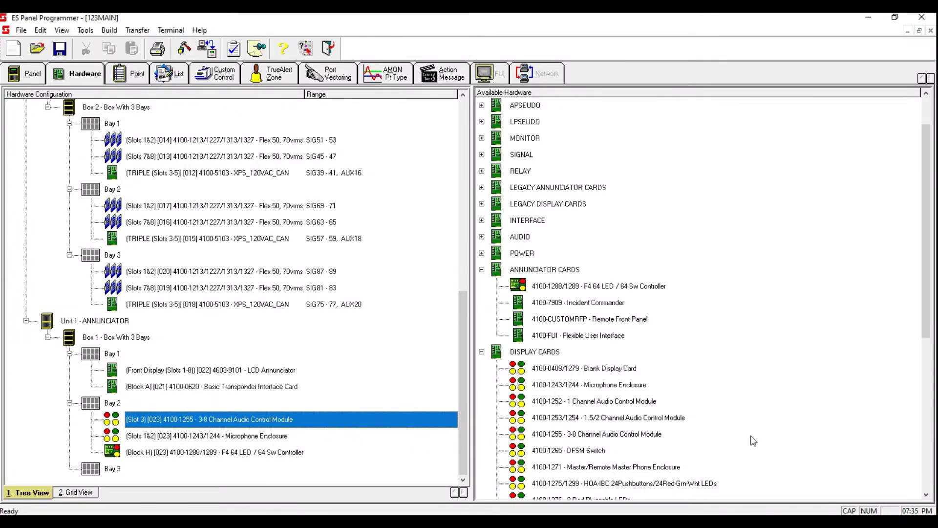
drag(925, 328, 919, 427)
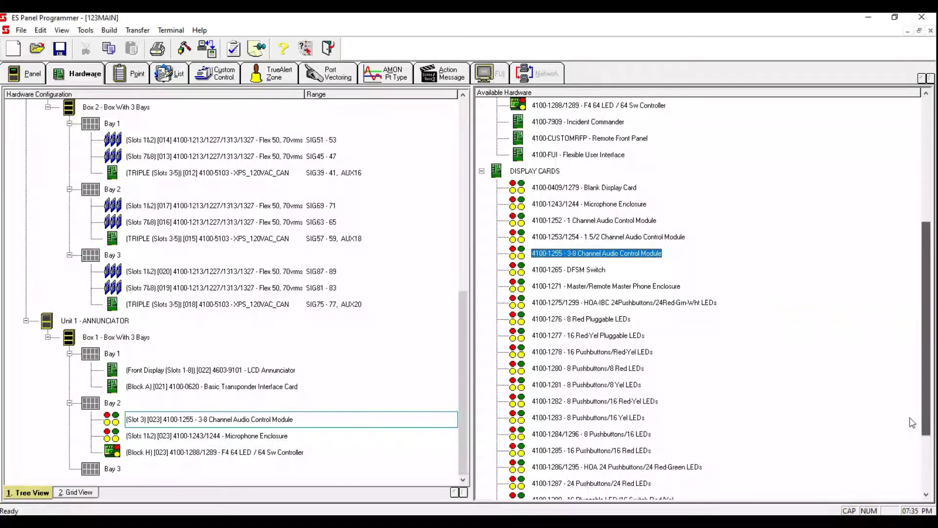
click(630, 386)
drag(419, 391, 210, 400)
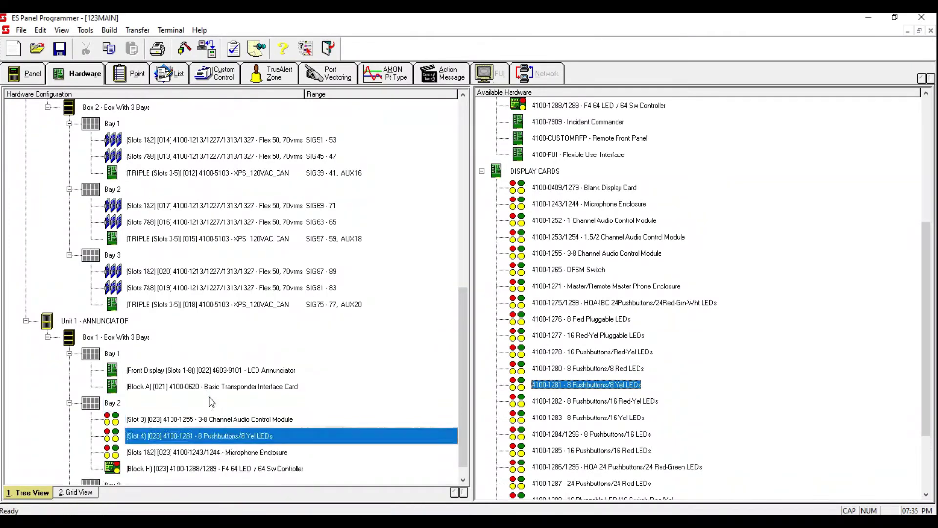
click(463, 479)
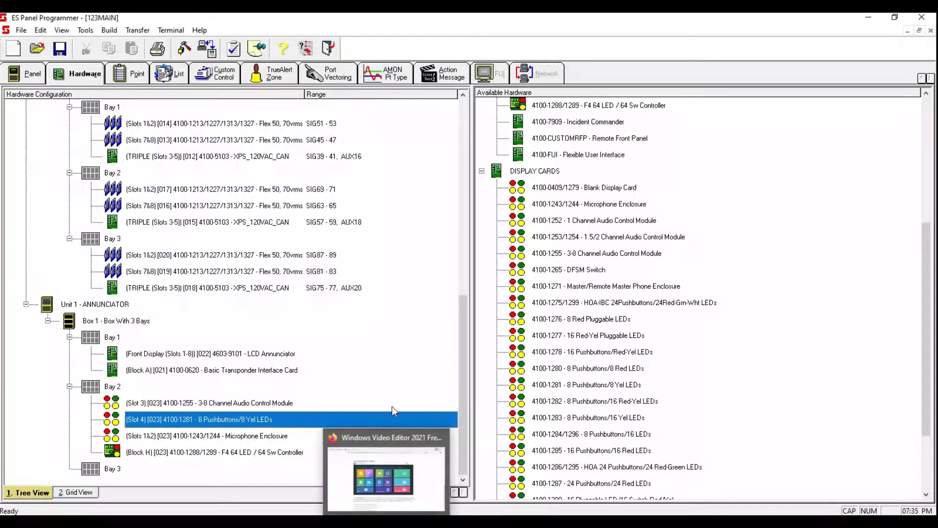
- Add the 4100-5126 RPS_120VAC_CAN power supply to annunciator Bay 3
click(482, 171)
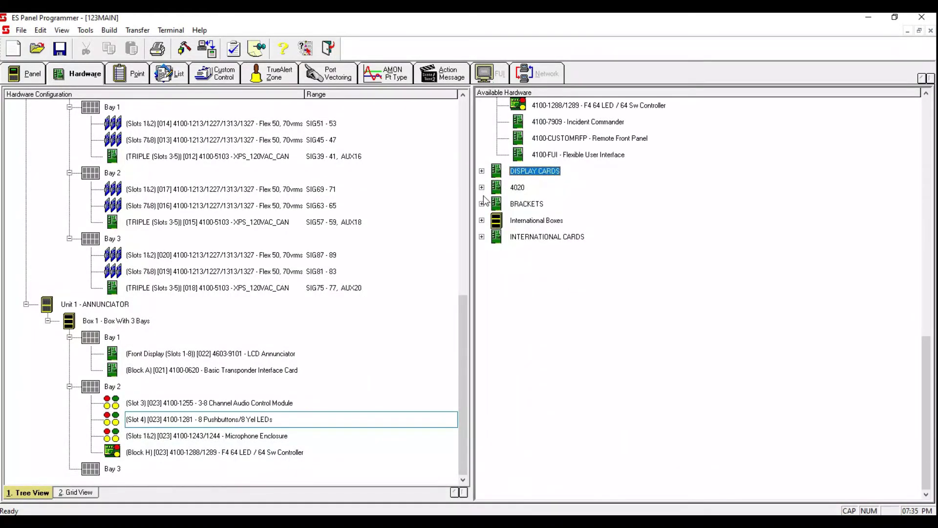
scroll(626, 215, up, 4)
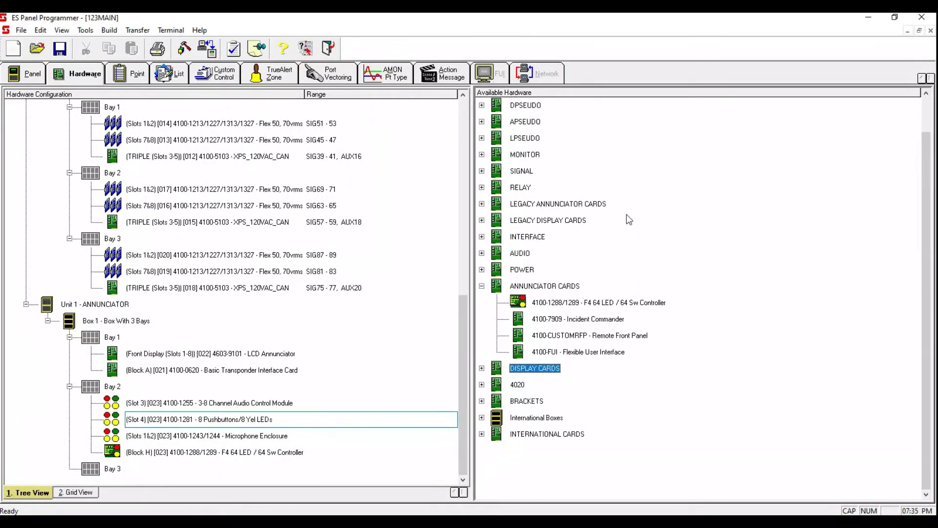
click(486, 284)
click(482, 269)
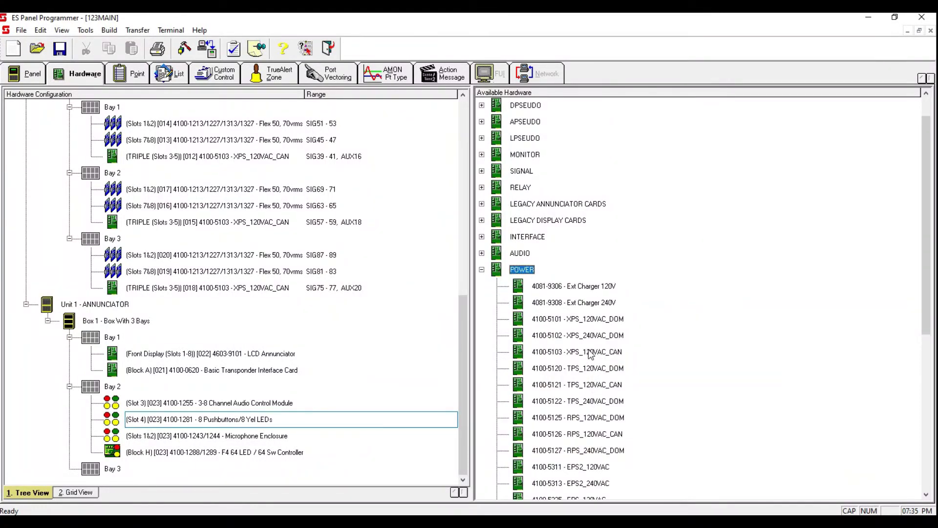
click(578, 434)
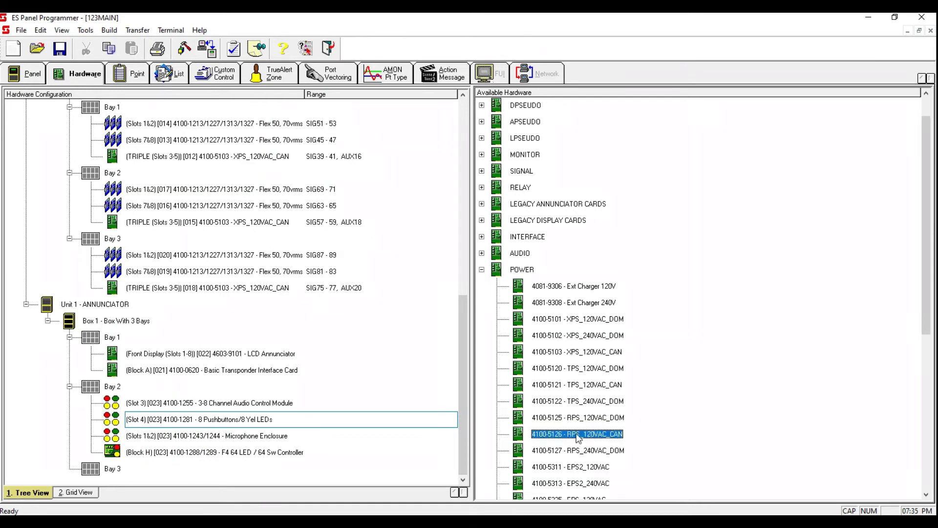
drag(577, 436, 155, 465)
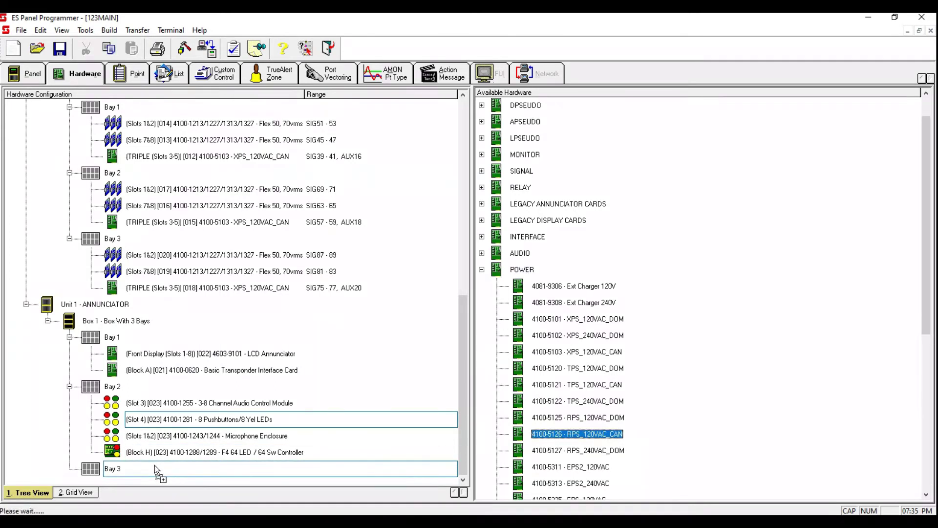
- Add the F4 64 LED controller card to Bay 3
click(482, 269)
click(481, 286)
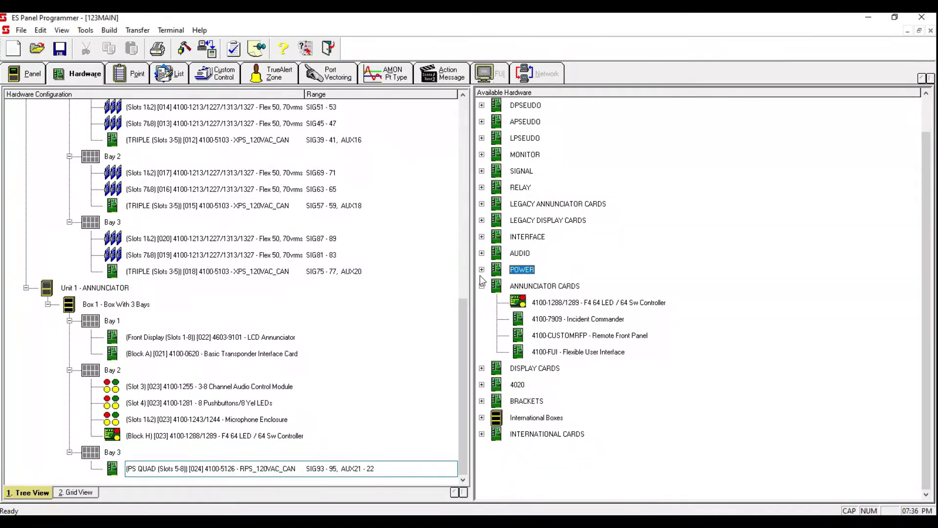
click(587, 303)
drag(587, 303, 145, 458)
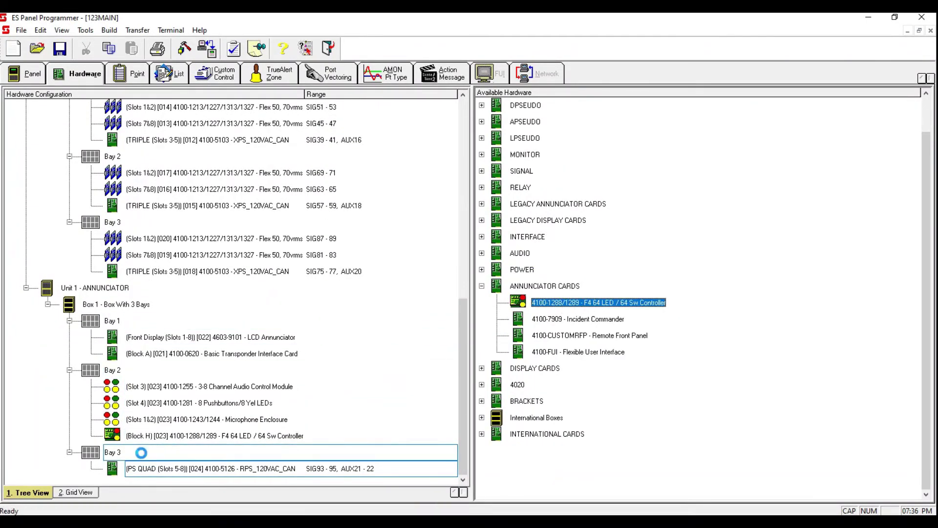
click(482, 286)
- Add the Master/Remote Phone Enclosure and a 4100-1281 pushbutton yellow LED card to Bay 3
click(481, 302)
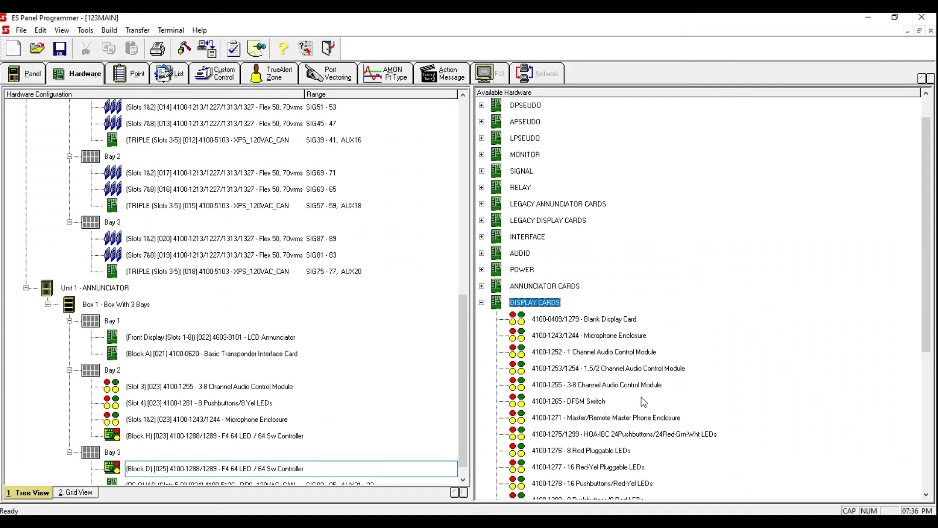
scroll(647, 397, down, 2)
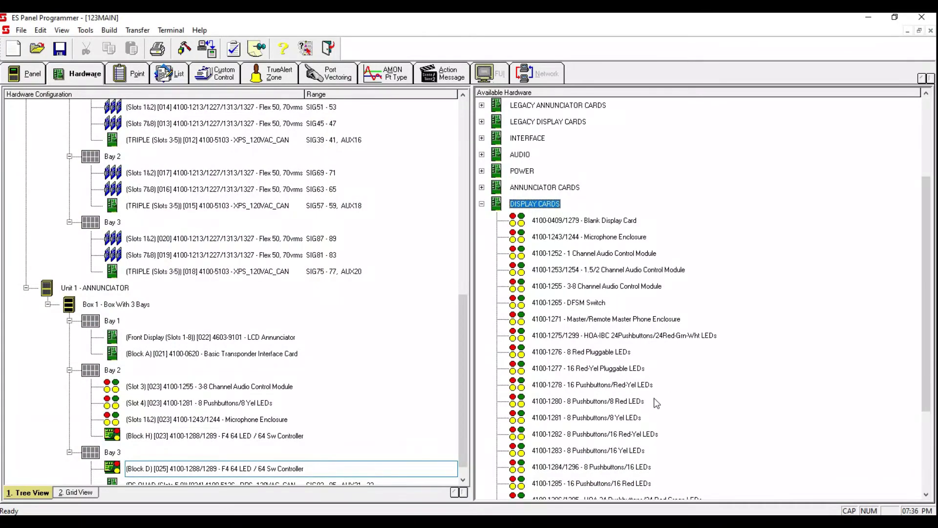
drag(614, 321, 141, 452)
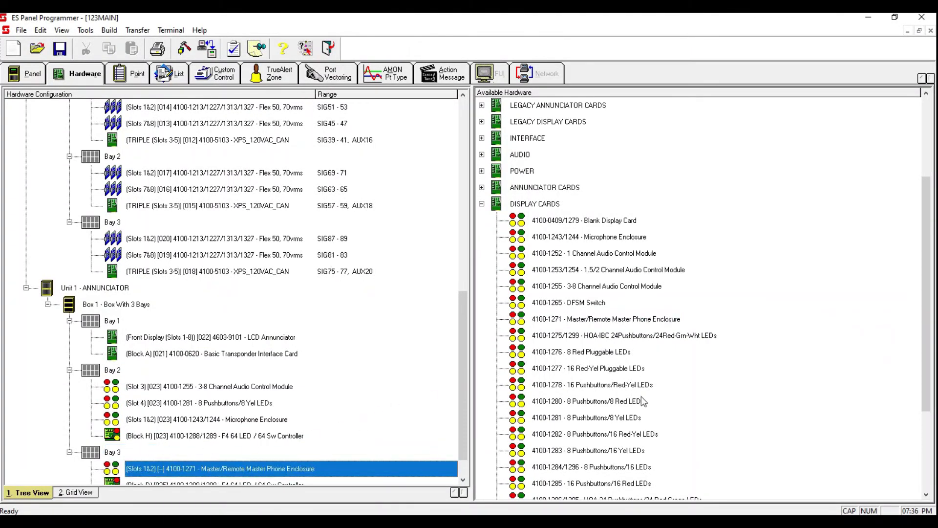
scroll(643, 400, down, 1)
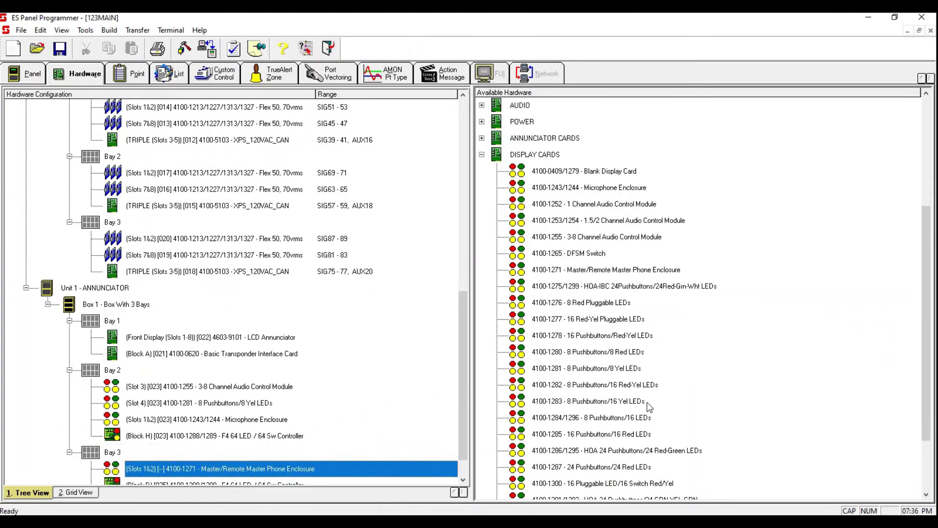
click(633, 354)
click(629, 370)
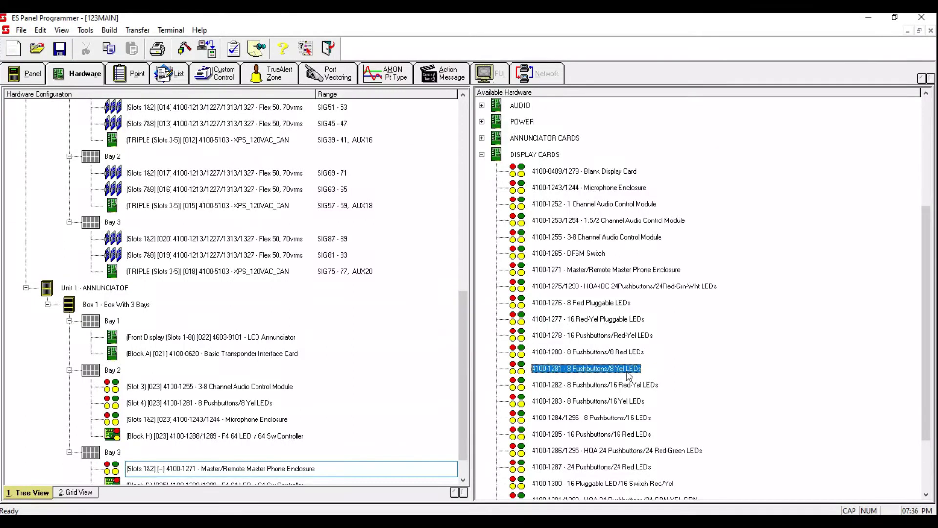
drag(609, 368, 192, 453)
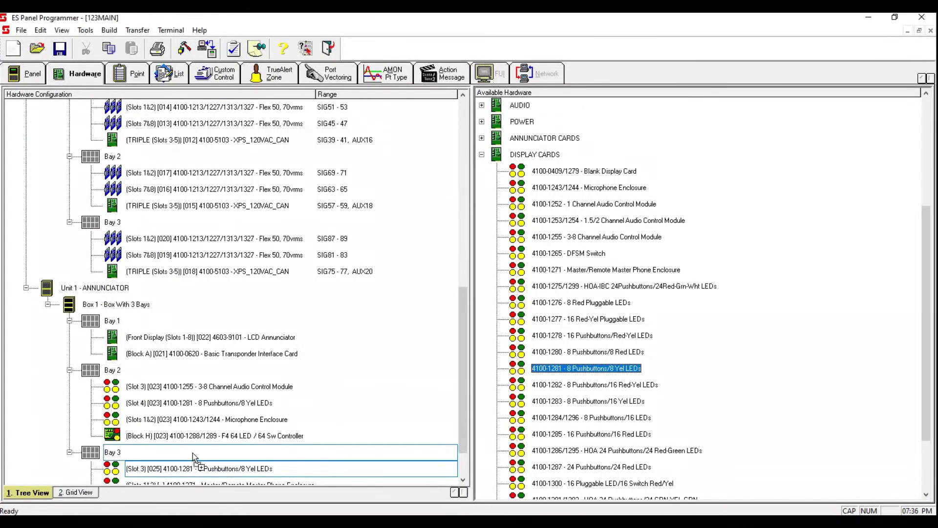
- Add the 4100-1276 8 red pluggable LED cards to Bay 3
drag(472, 460, 462, 482)
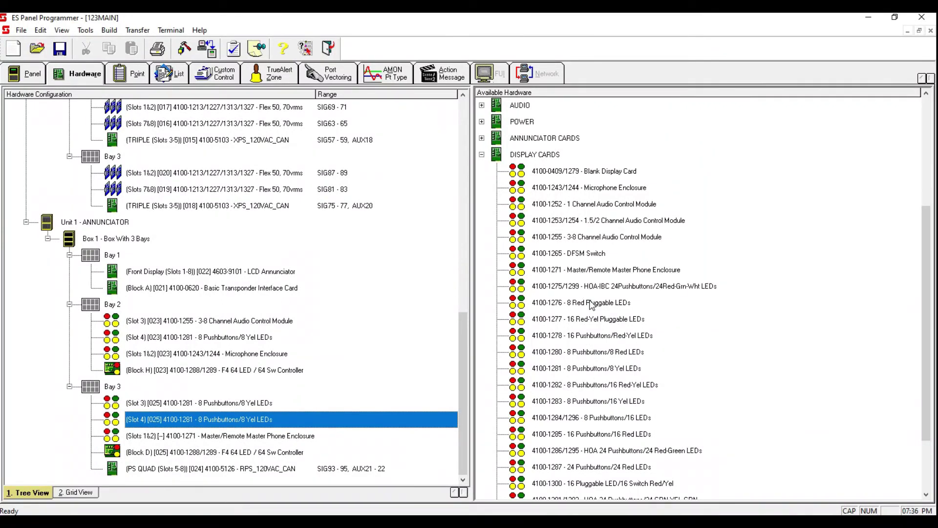
drag(591, 304, 134, 382)
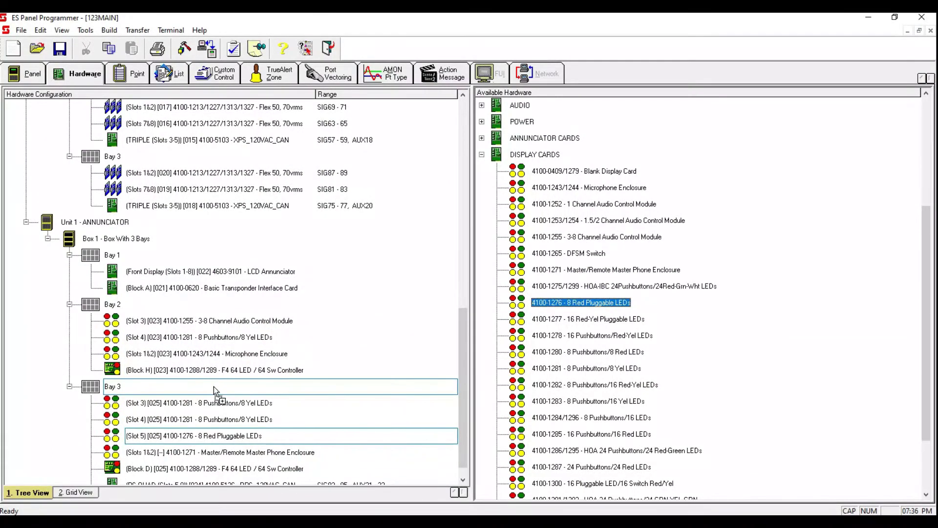
drag(615, 303, 217, 386)
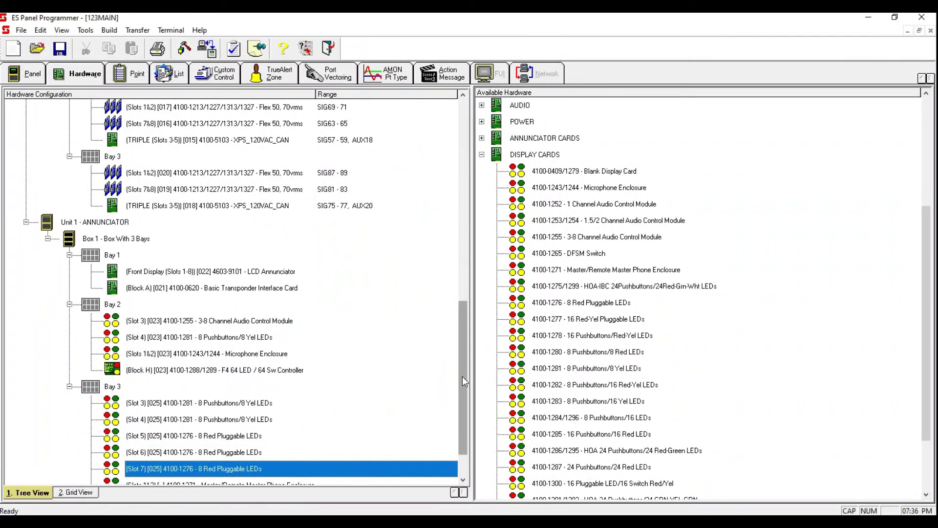
- Set the Bay 2 Microphone Enclosure's Audio Controller Input to Remote Mic 1 and mark the task completed
double_click(286, 353)
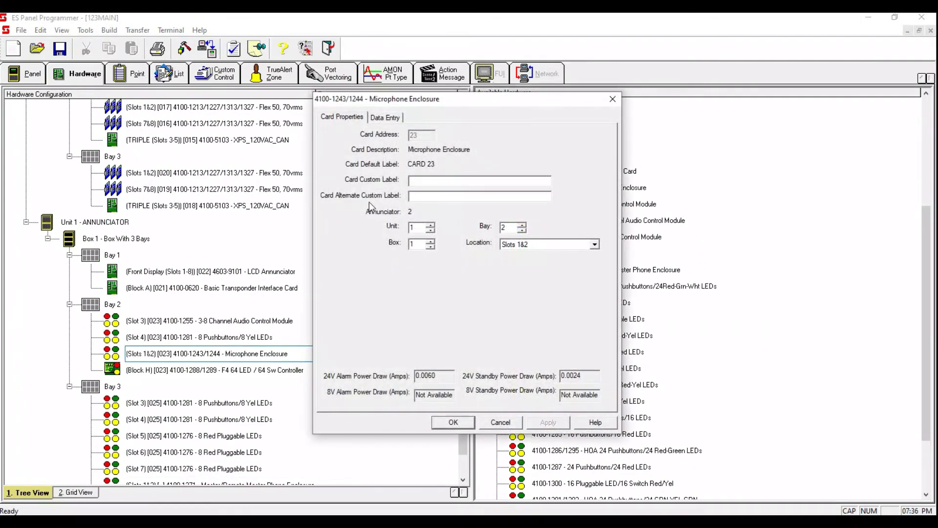
click(386, 117)
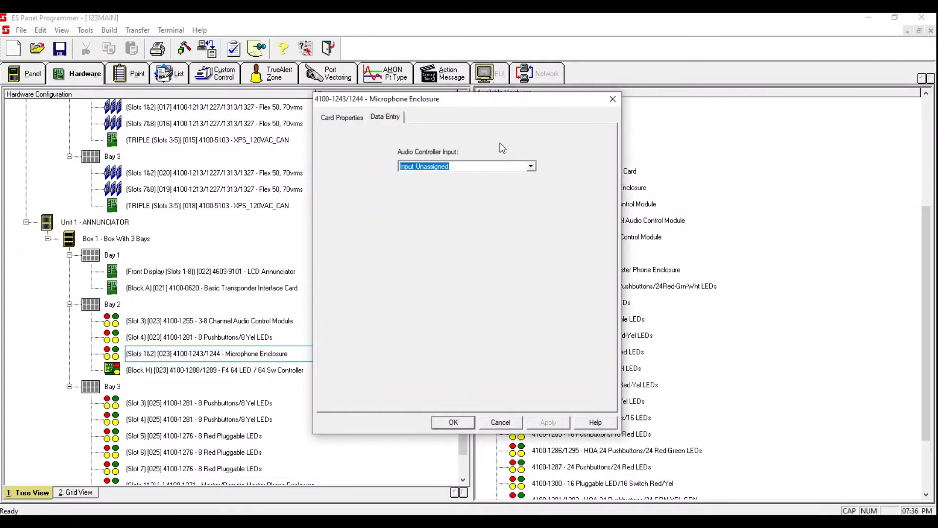
click(530, 166)
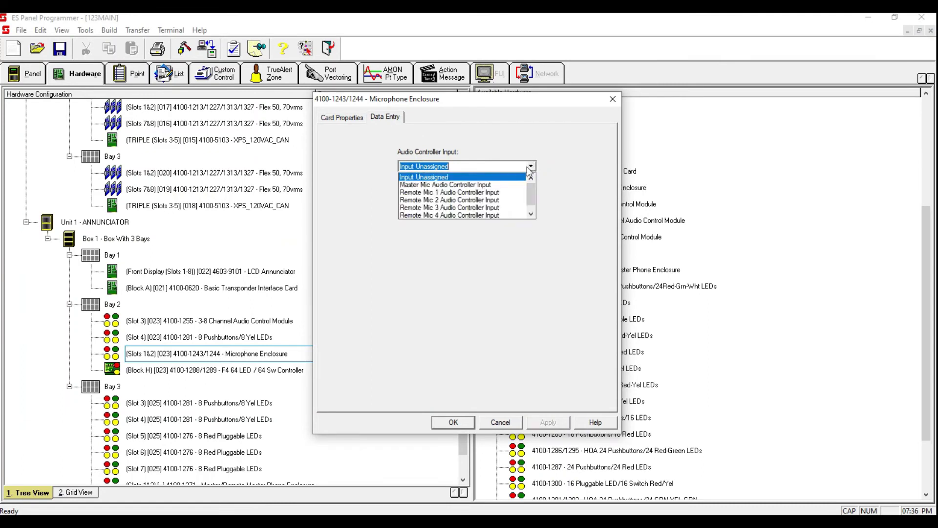
click(504, 192)
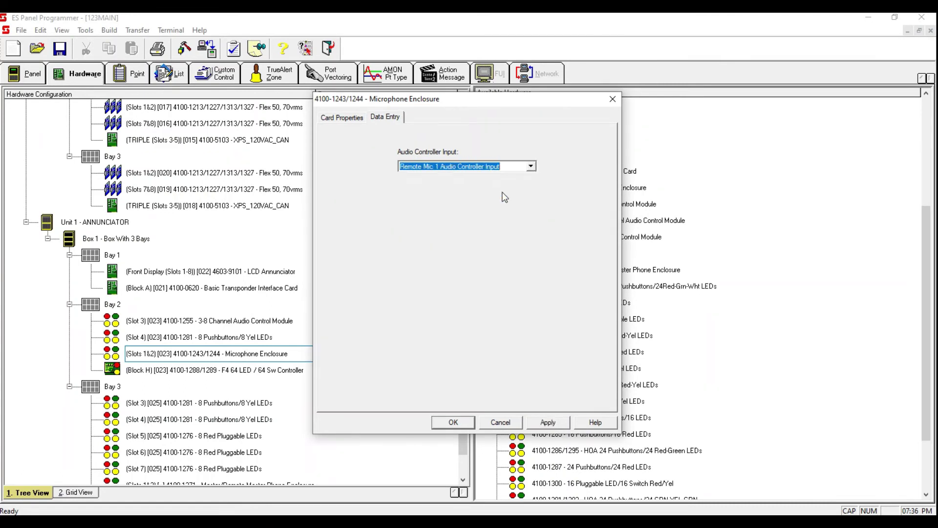
click(548, 422)
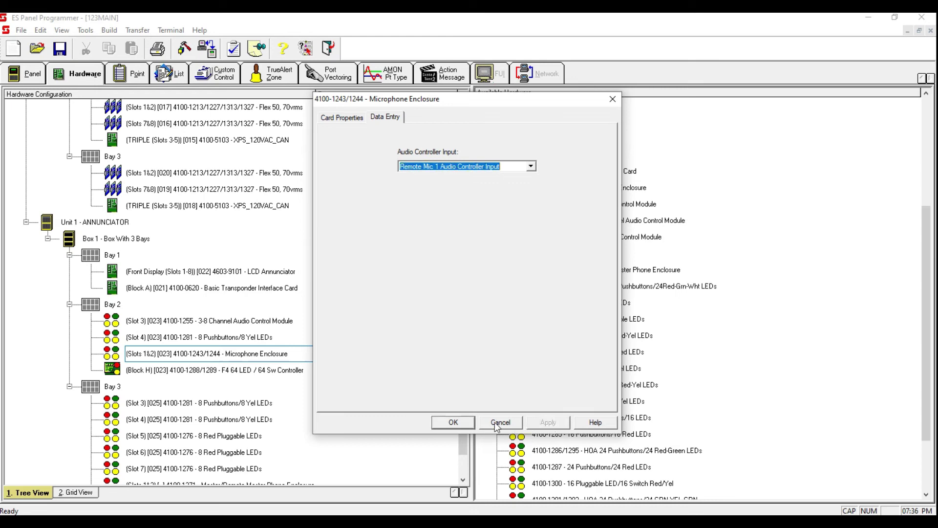
click(447, 421)
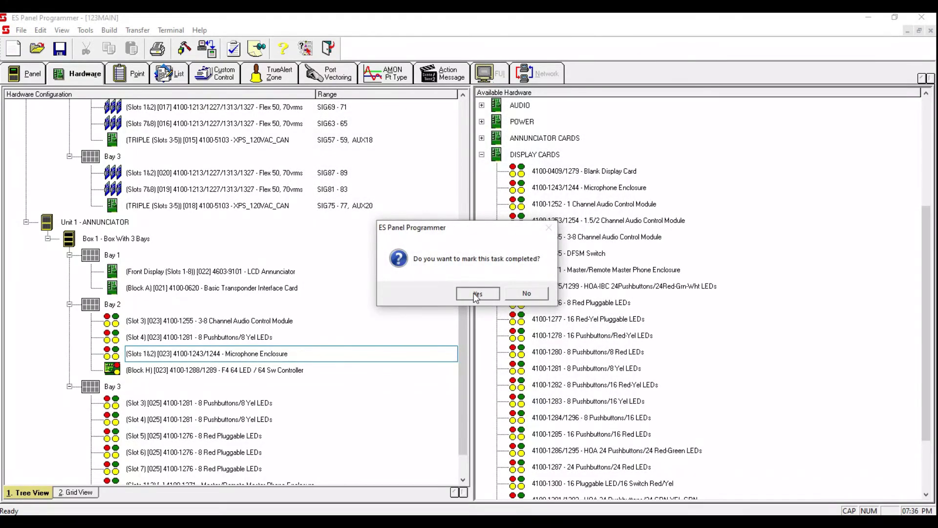
click(474, 292)
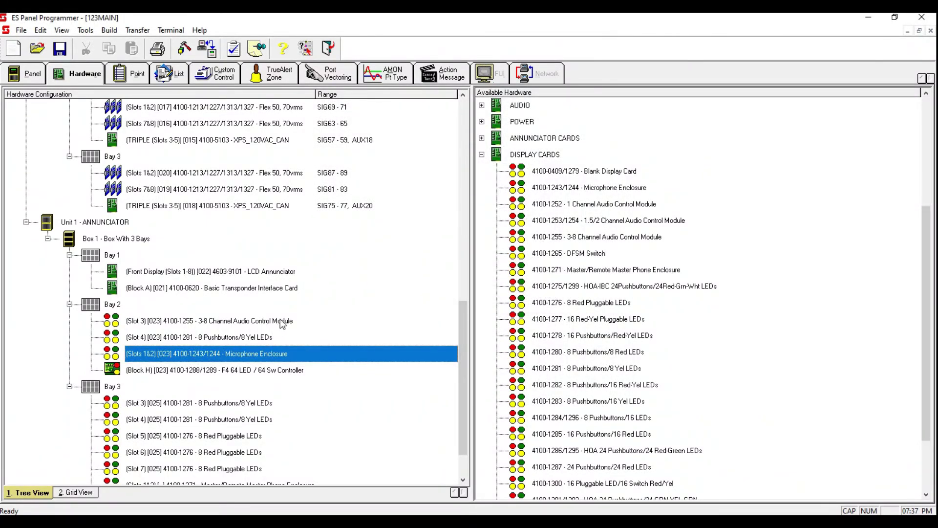
- Set the audio module's LED points 23-1 and 23-8 to SMPL mode
double_click(281, 323)
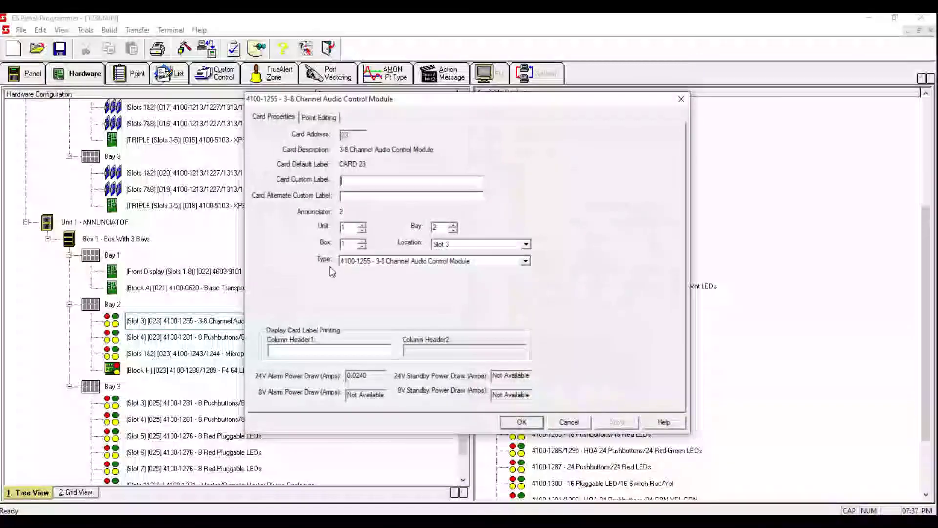
click(321, 119)
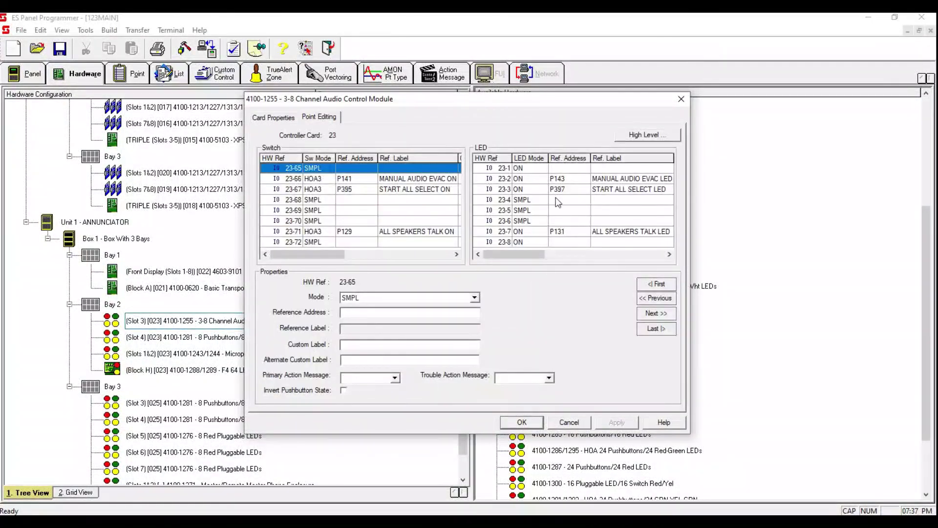
click(517, 168)
click(396, 297)
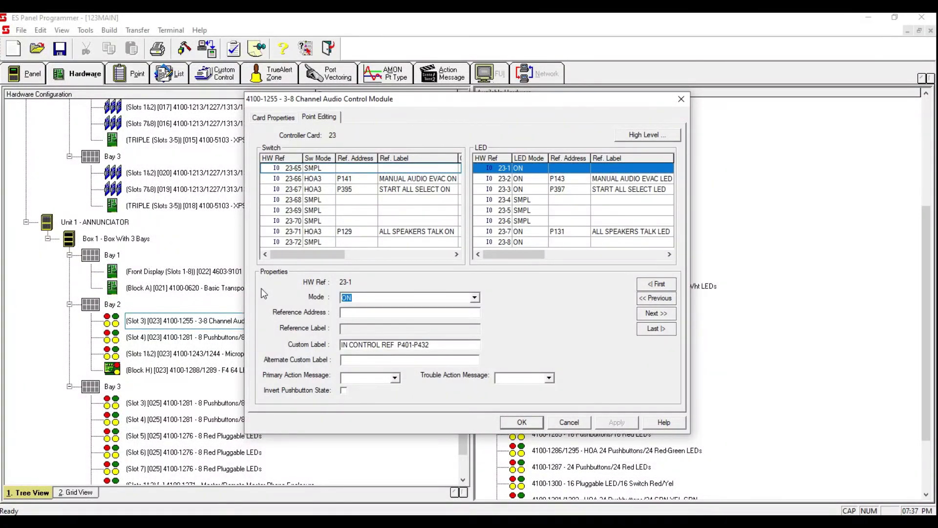
text(SMPL)
click(520, 242)
click(376, 298)
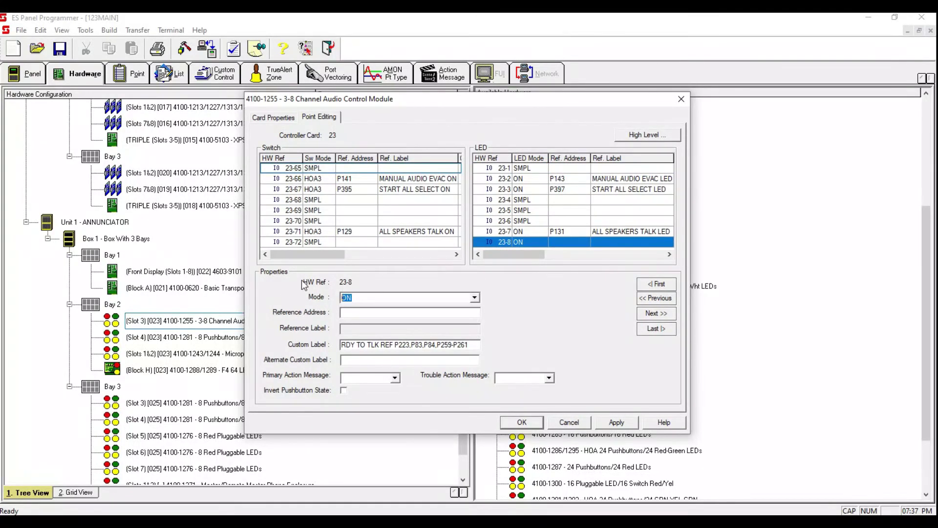
text(SMPL)
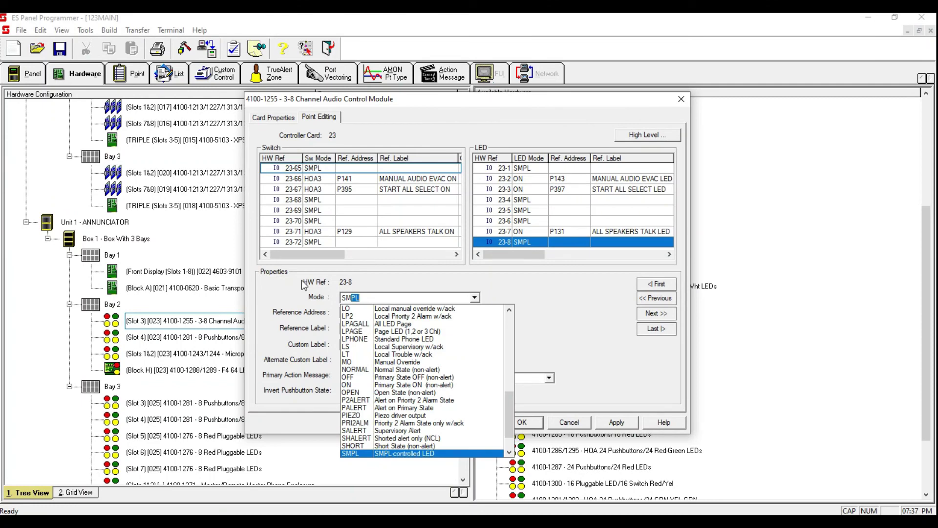
click(473, 237)
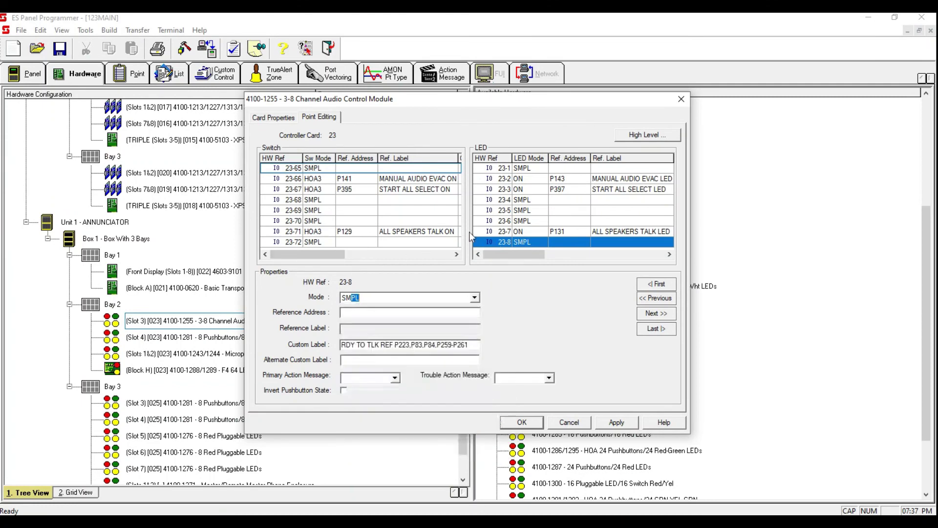
- Set switch 23-71 to TSPAGE mode referencing L90
click(349, 233)
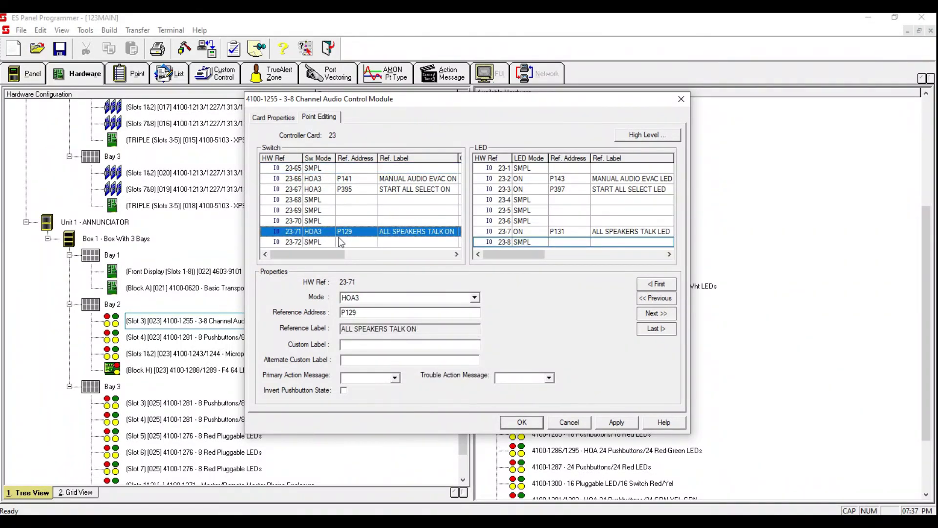
click(372, 298)
text(TSPAGE)
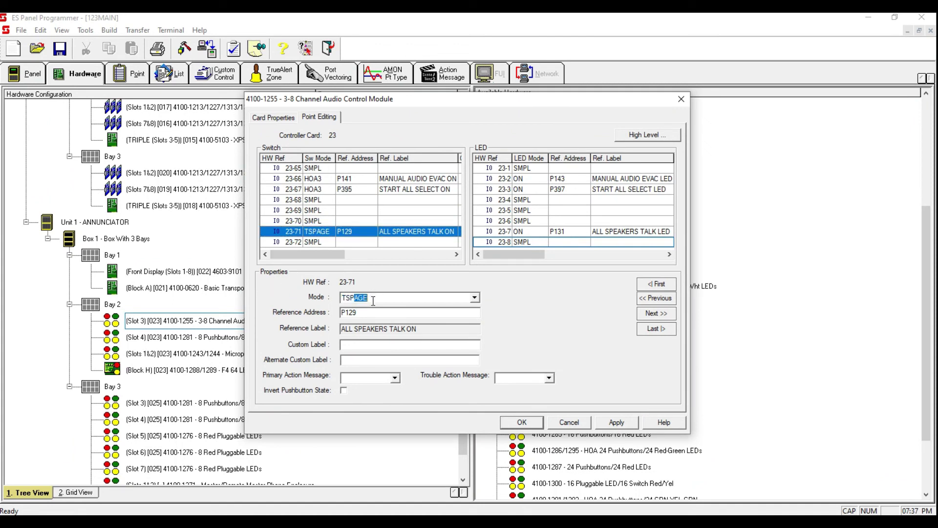
double_click(370, 312)
text(L90)
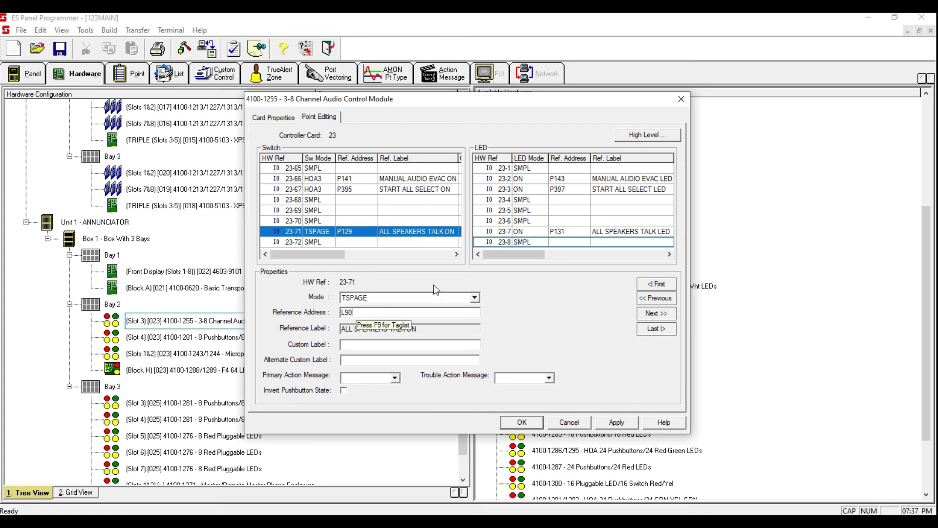
- Point LED 23-7 at L90 and apply the module changes without marking completion
click(542, 230)
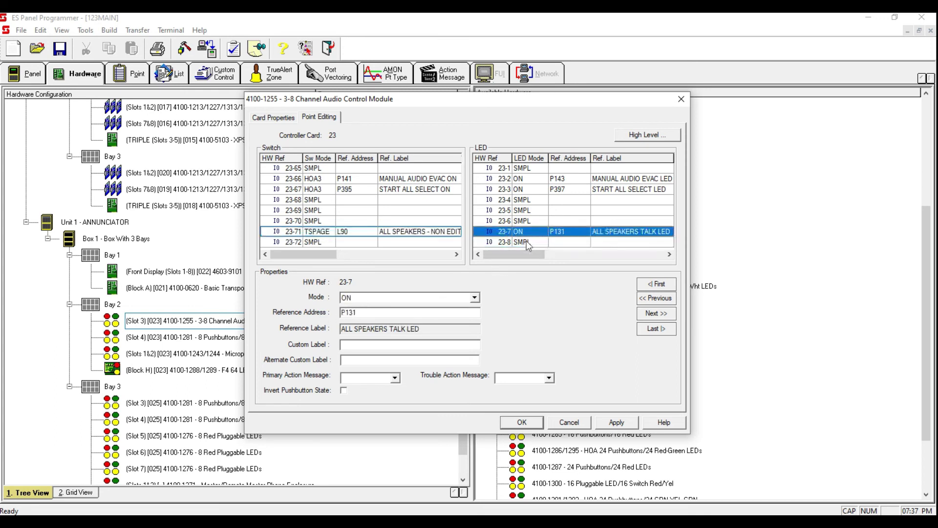
double_click(362, 313)
text(L90)
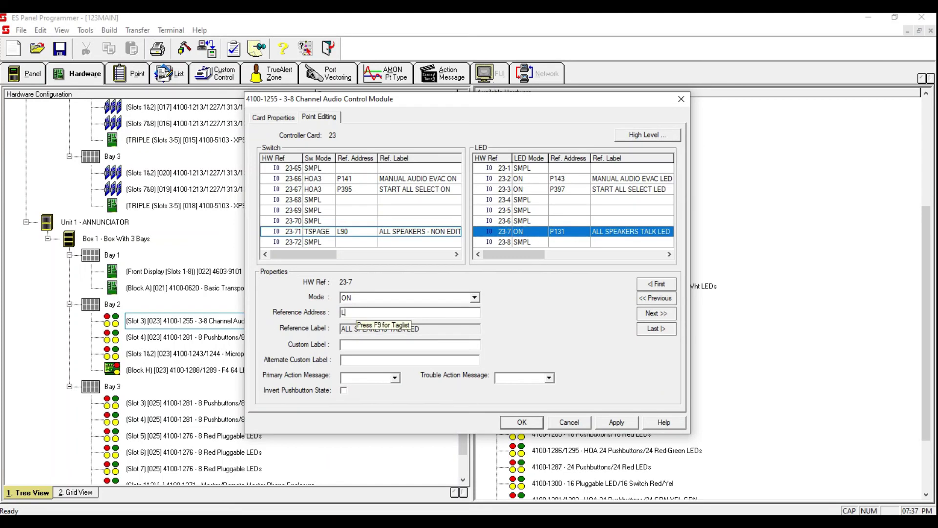
click(566, 220)
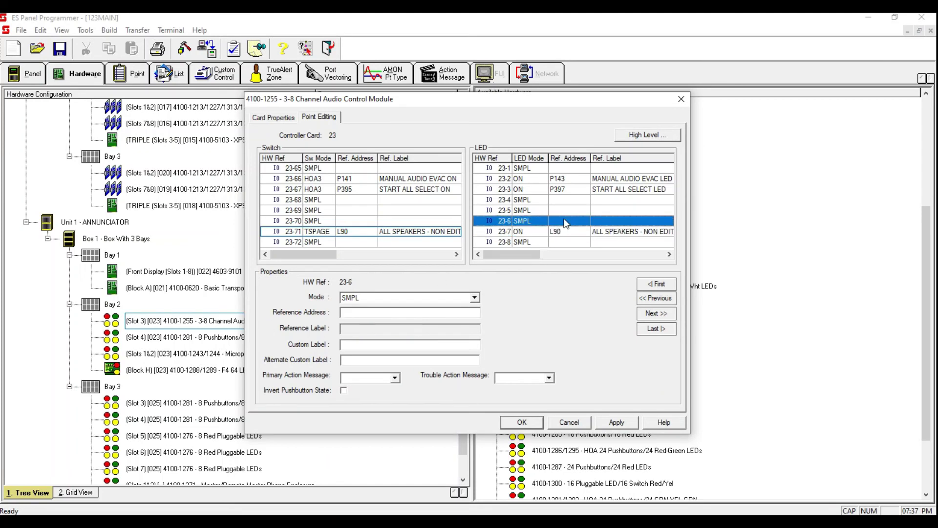
click(560, 232)
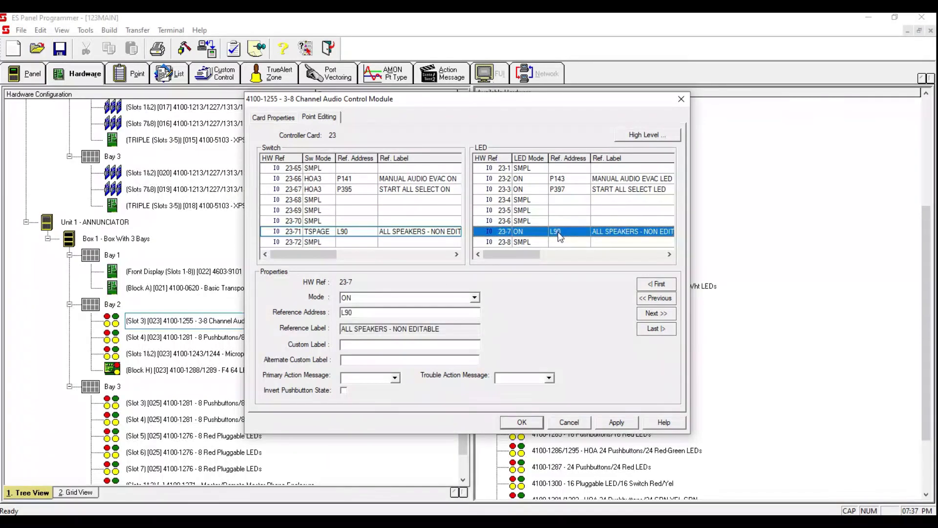
click(612, 421)
click(521, 422)
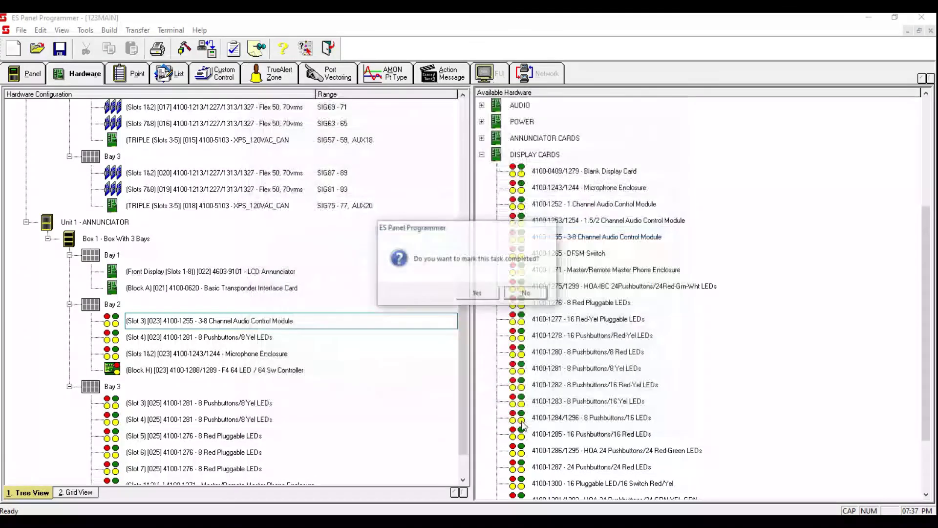
click(510, 294)
scroll(464, 324, up, 5)
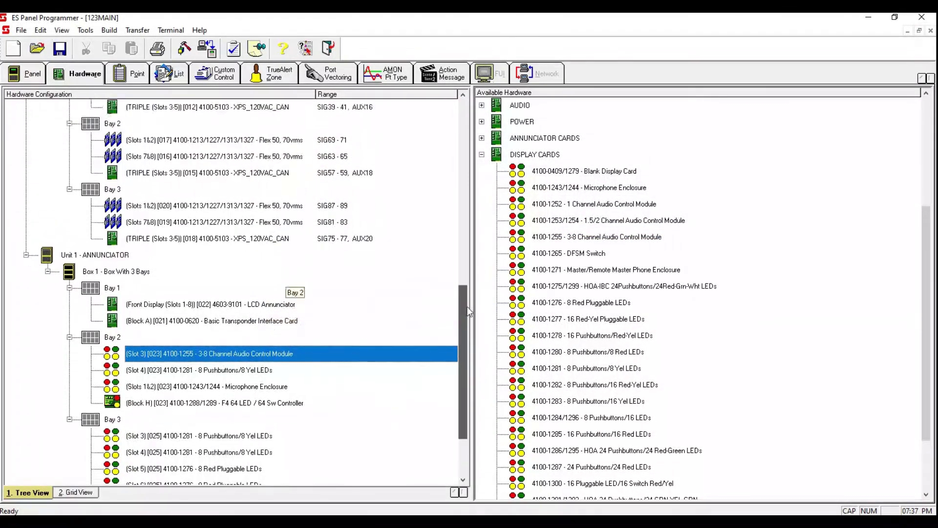
scroll(472, 232, up, 2)
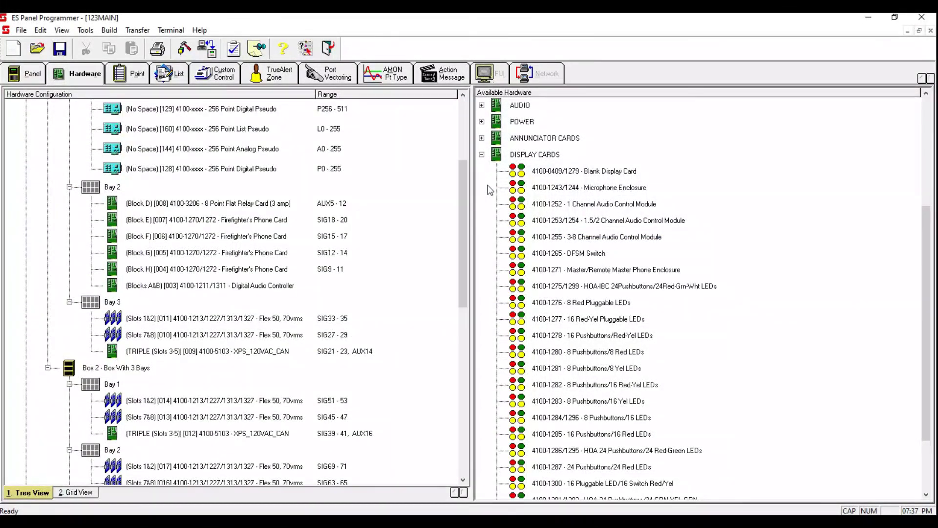
- Enable the Fire Fighters Phone and Remote Microphone 1 inputs on the Digital Audio Controller
double_click(279, 286)
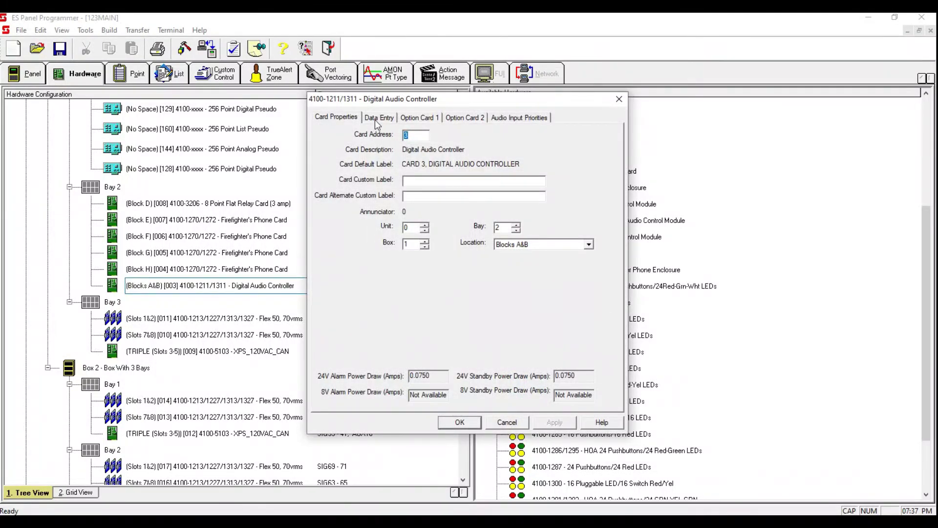
click(375, 119)
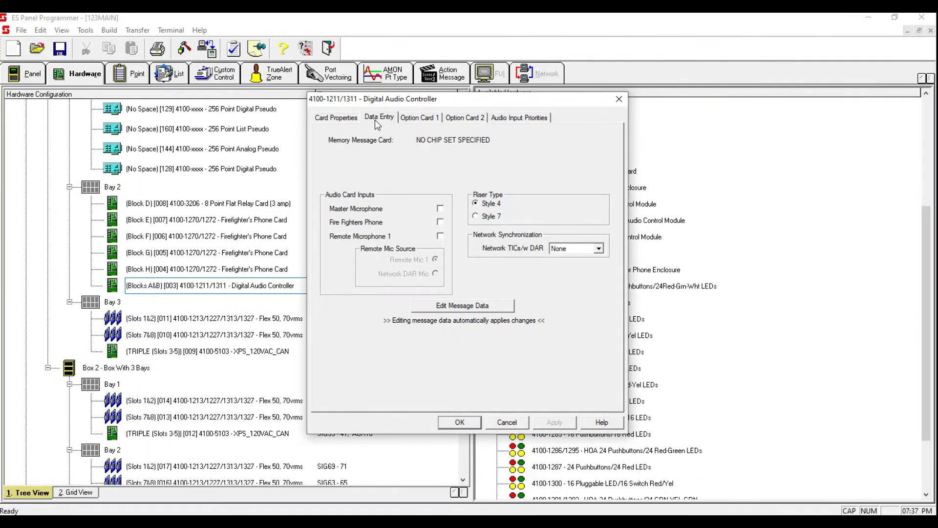
click(442, 221)
click(441, 236)
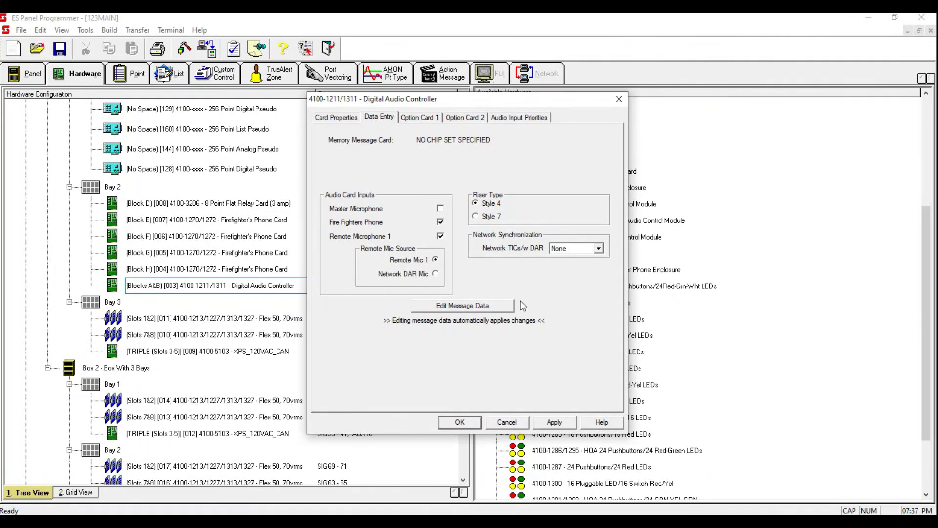
click(569, 425)
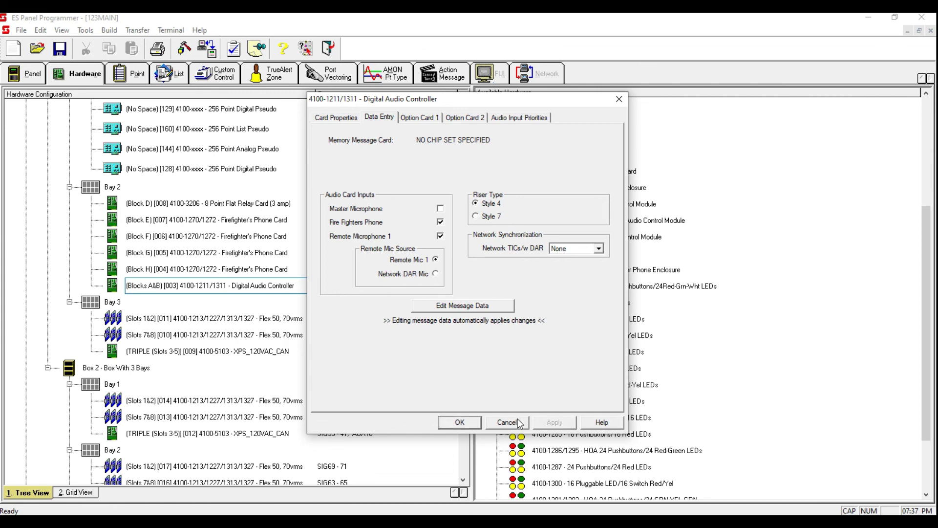
click(470, 425)
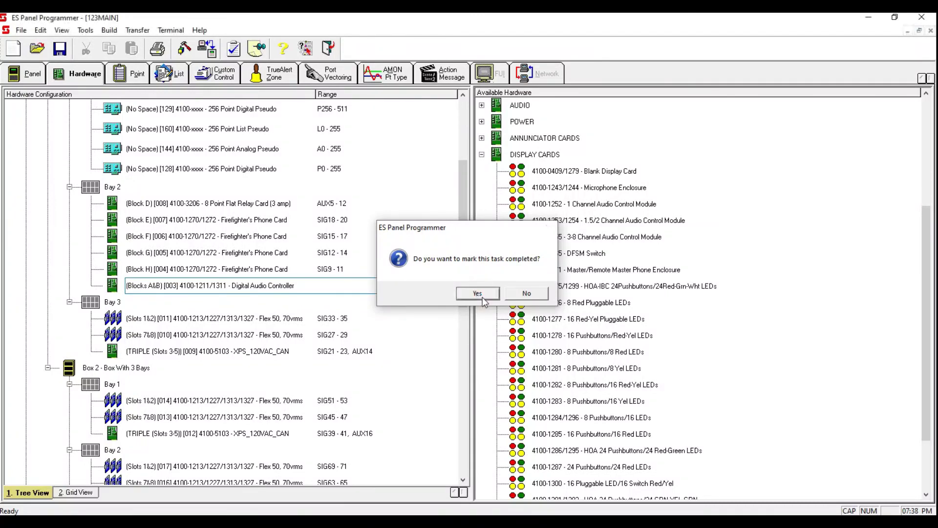
- Mark the task completed and save the job
click(478, 294)
drag(462, 298, 461, 221)
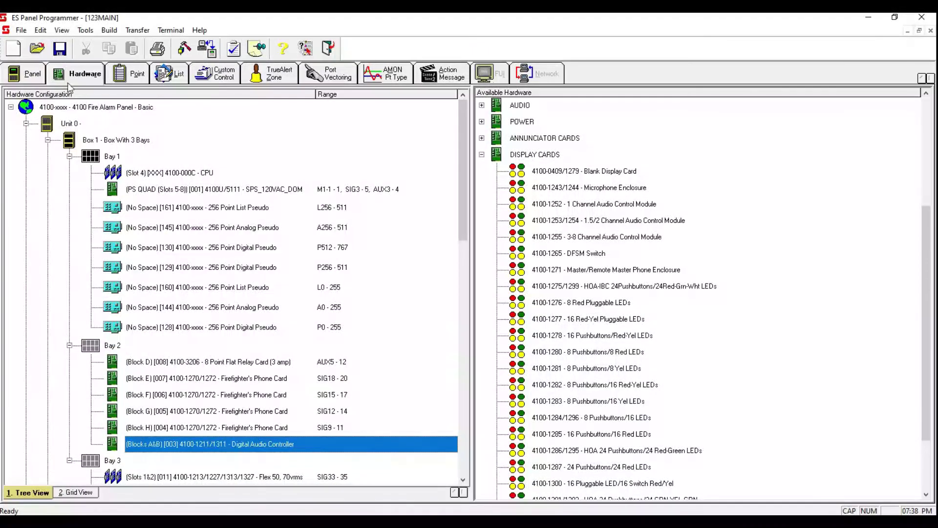
click(21, 30)
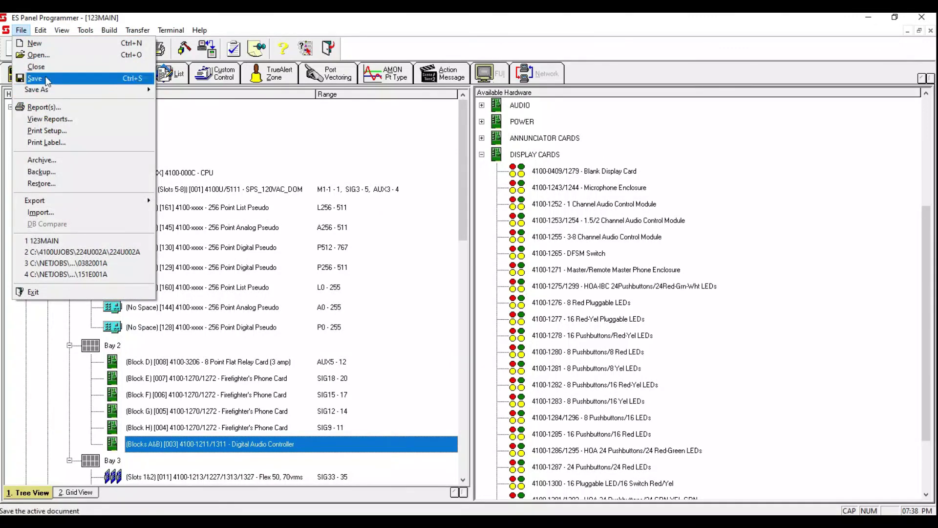
click(32, 78)
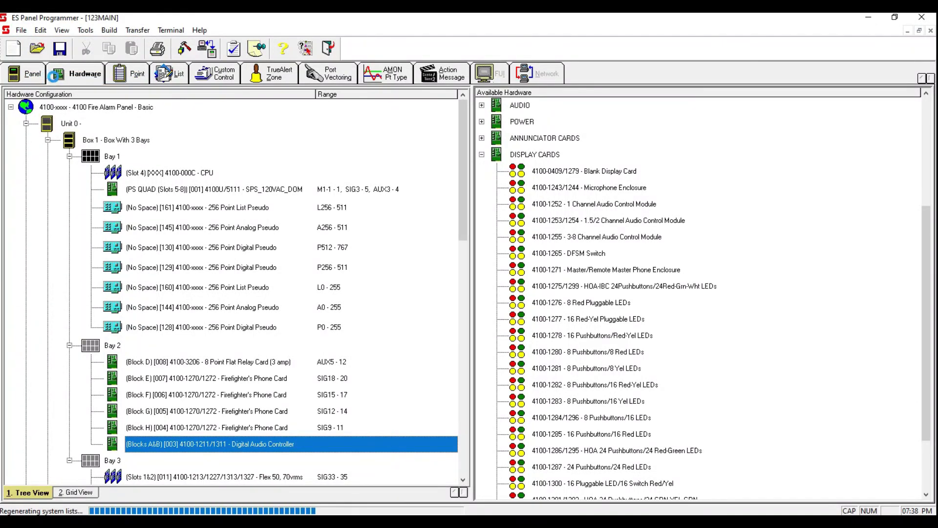